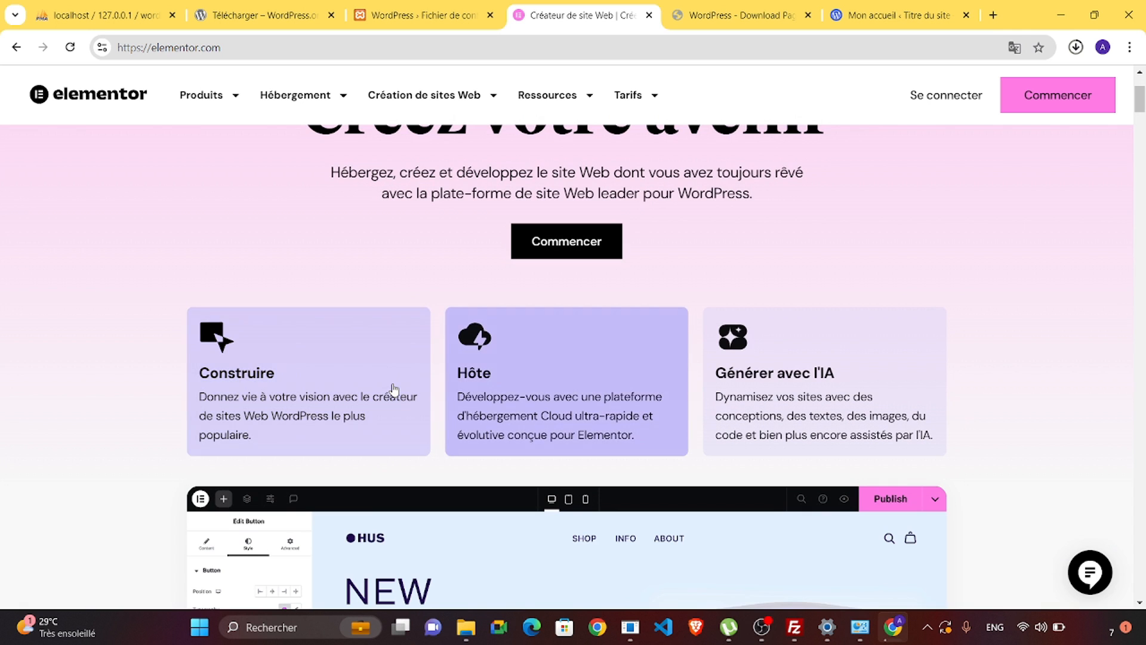
- Examine the Elementor homepage, from the Construire, Hôte and Générer avec l'IA cards down to the website-creation section
scroll(394, 389, down, 1)
scroll(394, 389, down, 1)
scroll(394, 389, down, 2)
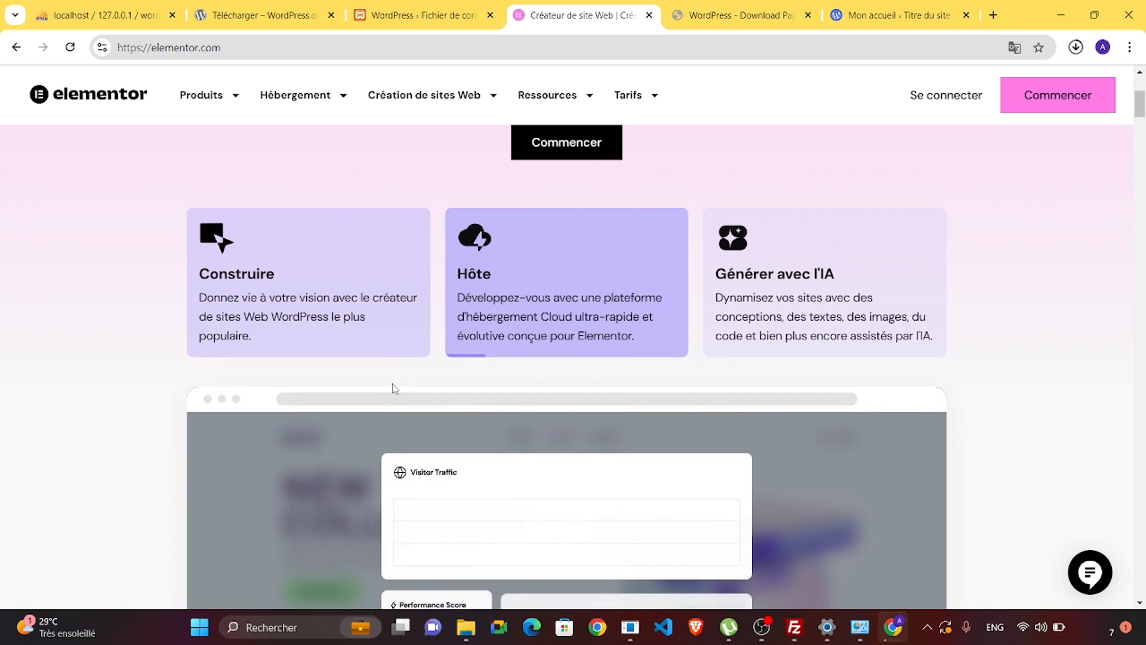
scroll(394, 389, down, 2)
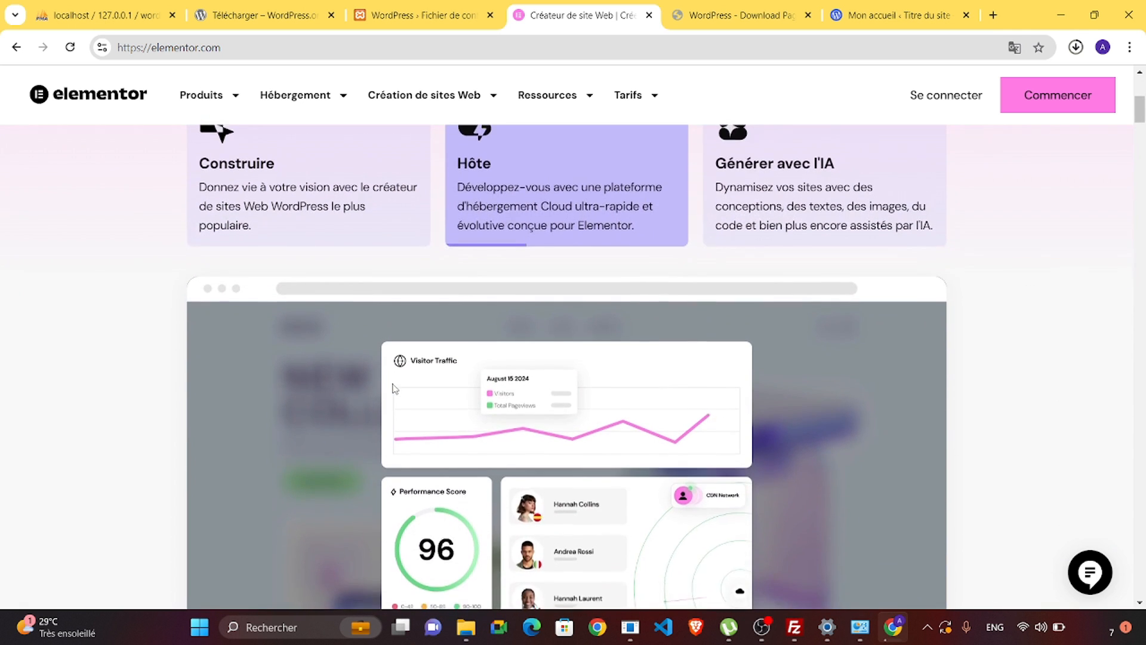
scroll(394, 389, down, 1)
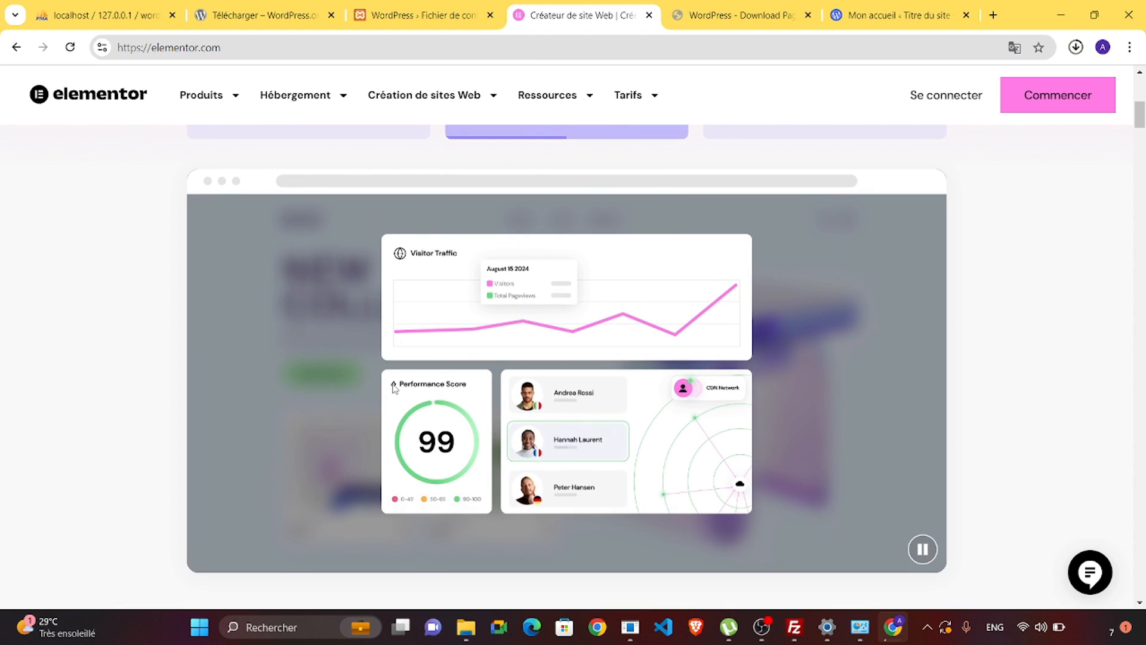
scroll(394, 389, down, 1)
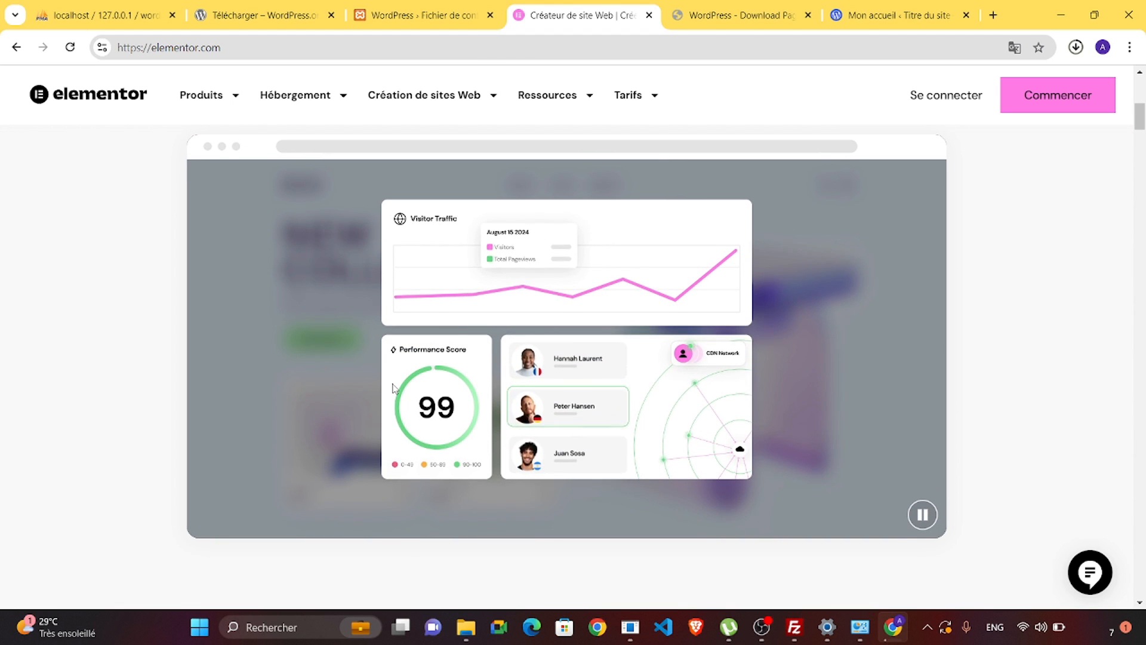
scroll(394, 390, down, 2)
scroll(394, 389, down, 3)
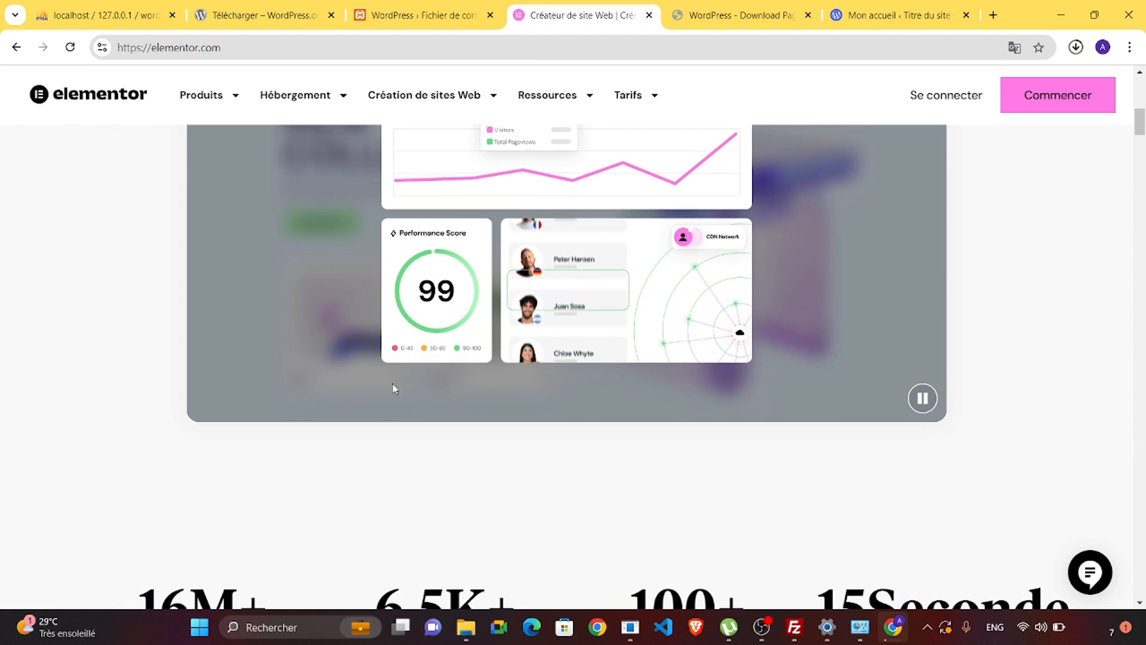
scroll(394, 390, down, 2)
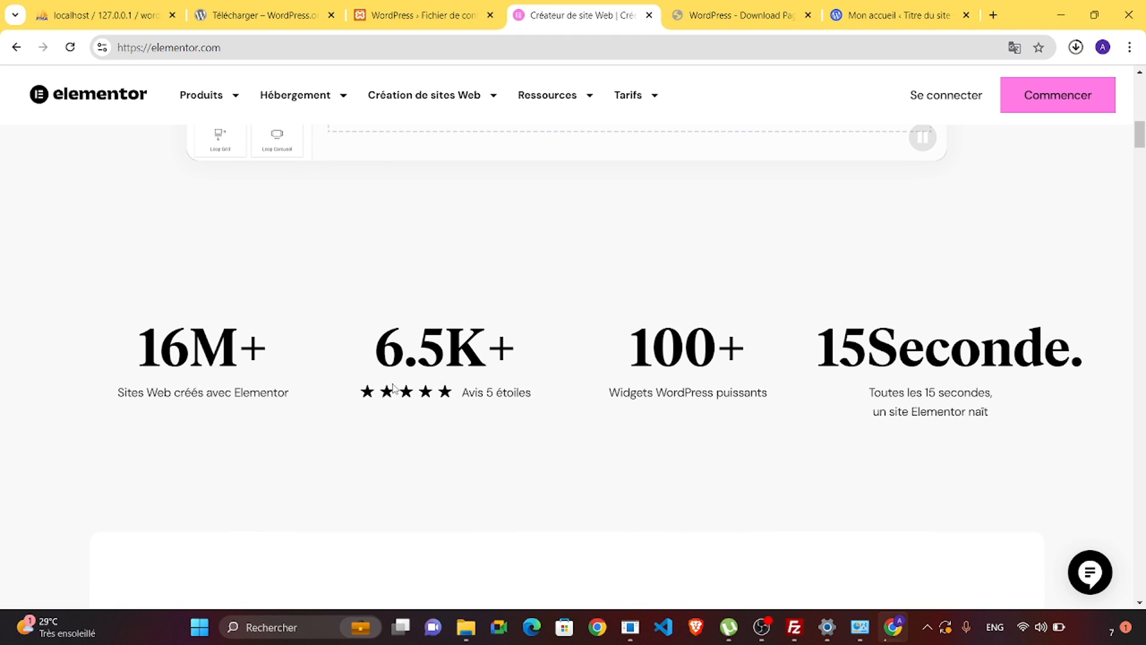
scroll(394, 389, down, 2)
scroll(394, 389, down, 1)
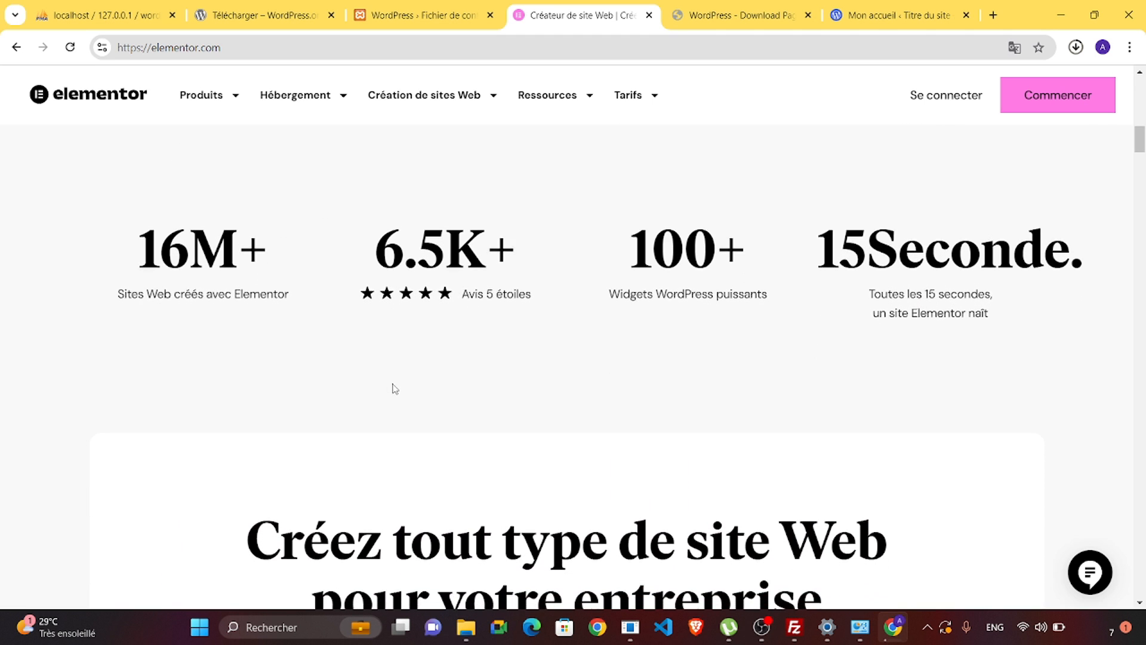
scroll(394, 389, down, 1)
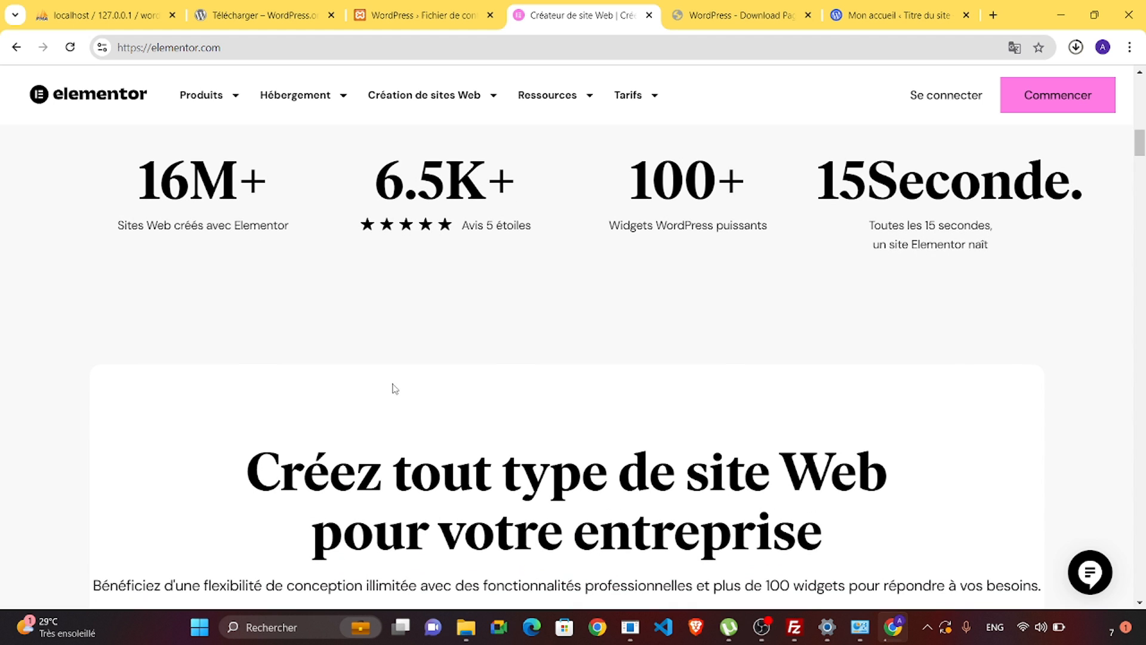
scroll(394, 389, down, 3)
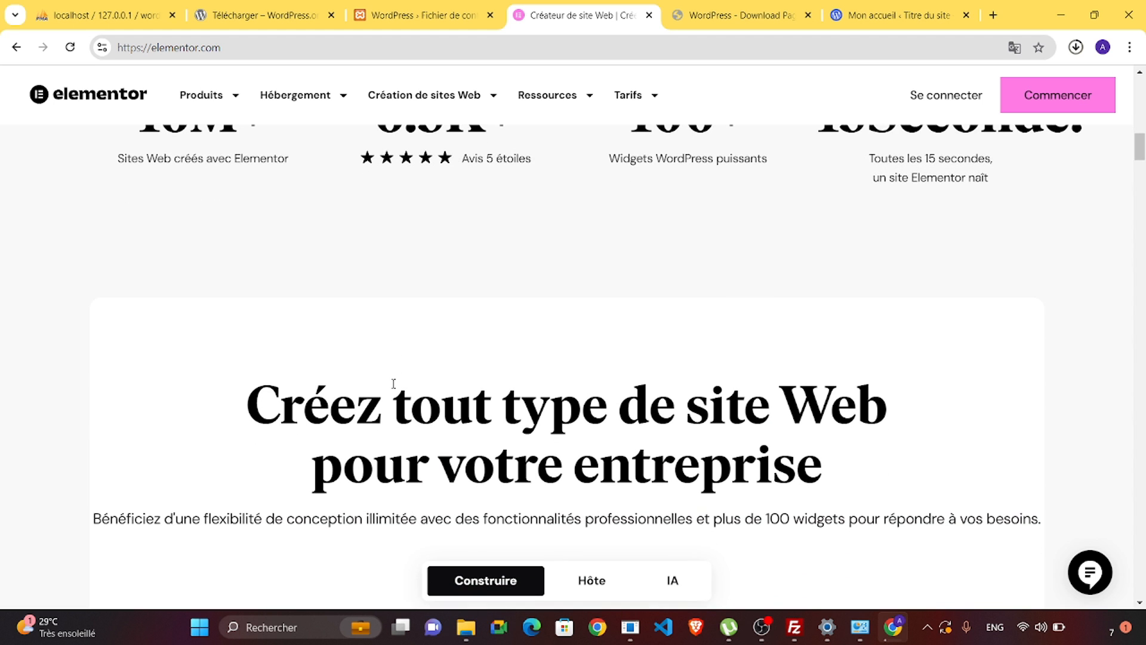
scroll(394, 384, down, 1)
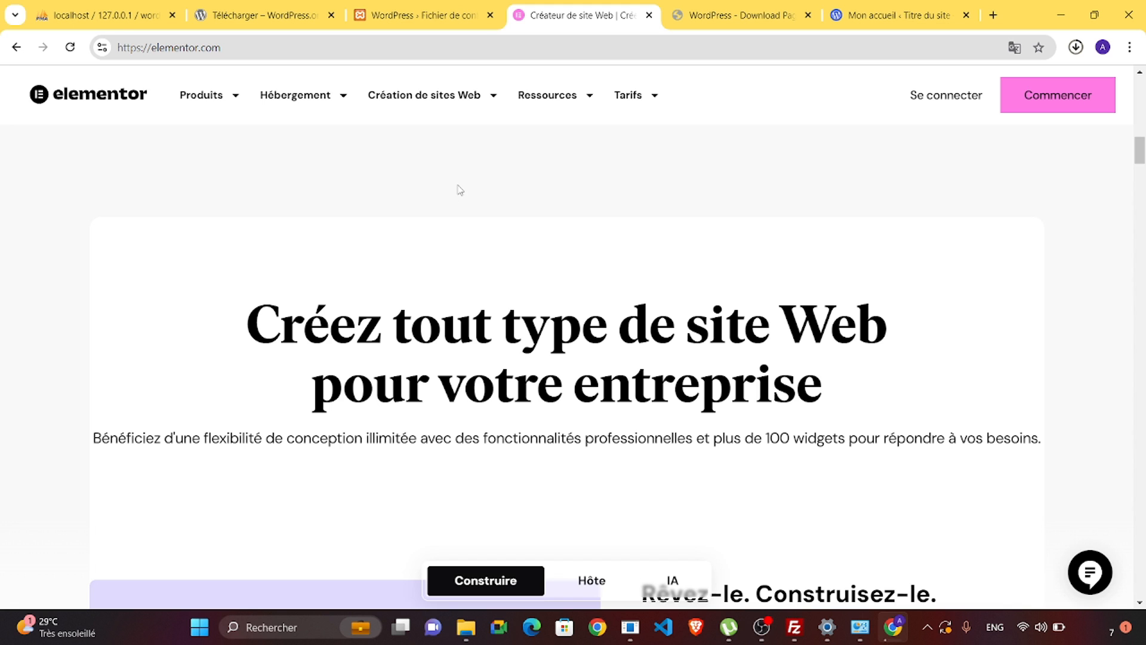
- Switch to the WordPress.com dashboard and search its extensions marketplace for "elementor"
click(869, 5)
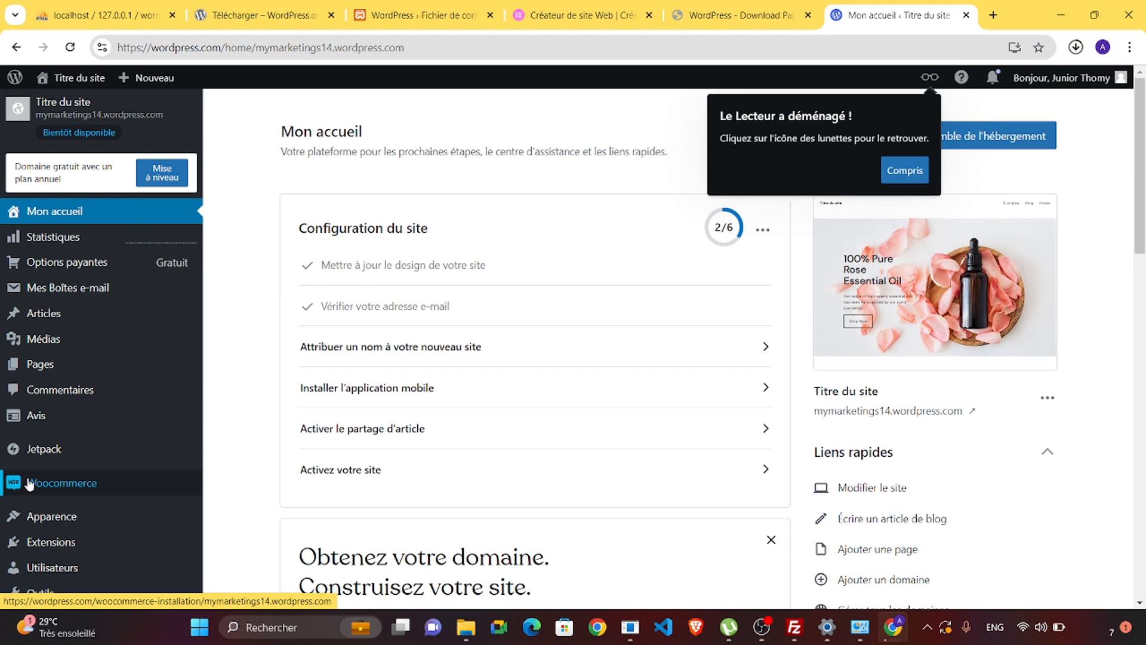
scroll(29, 484, down, 1)
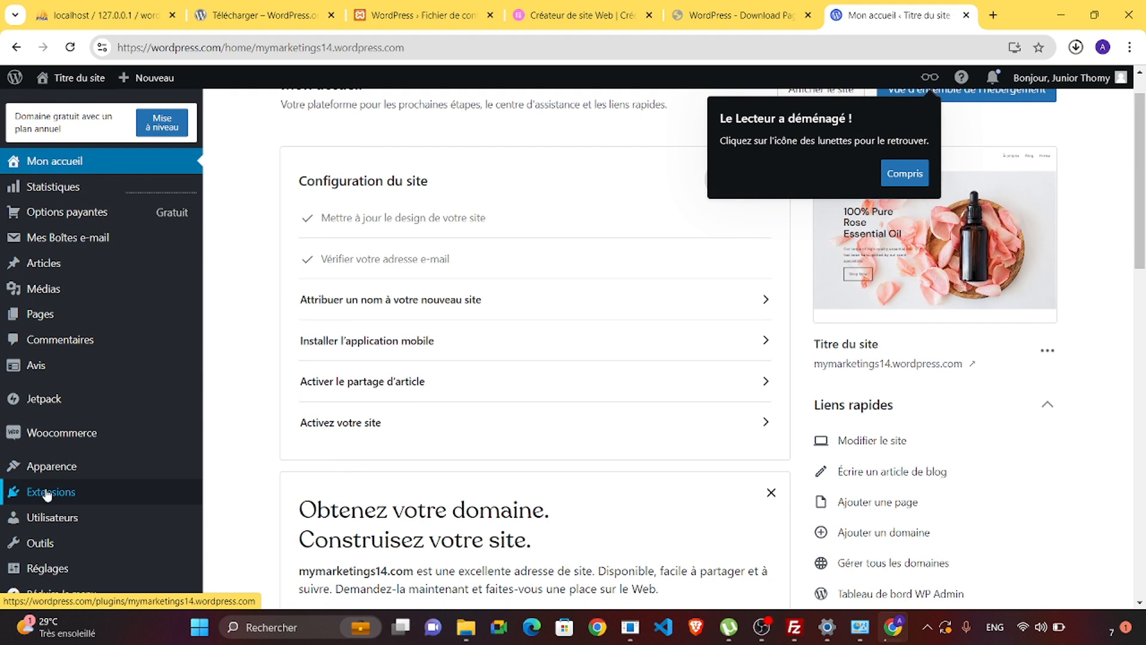
click(50, 493)
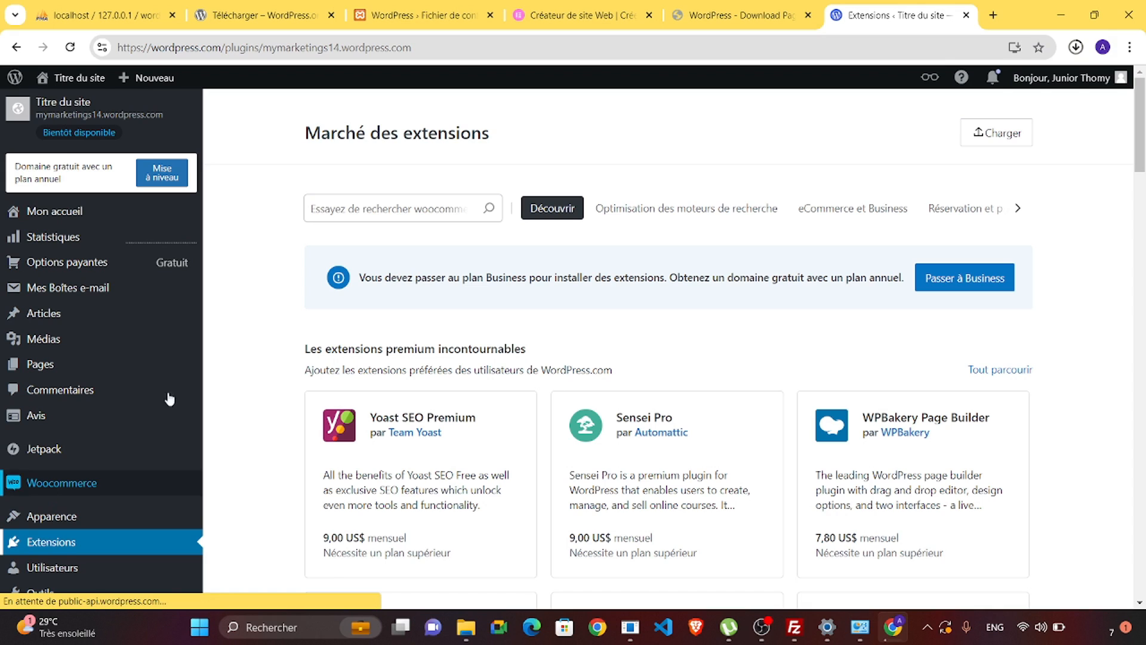
click(399, 209)
text(elementor)
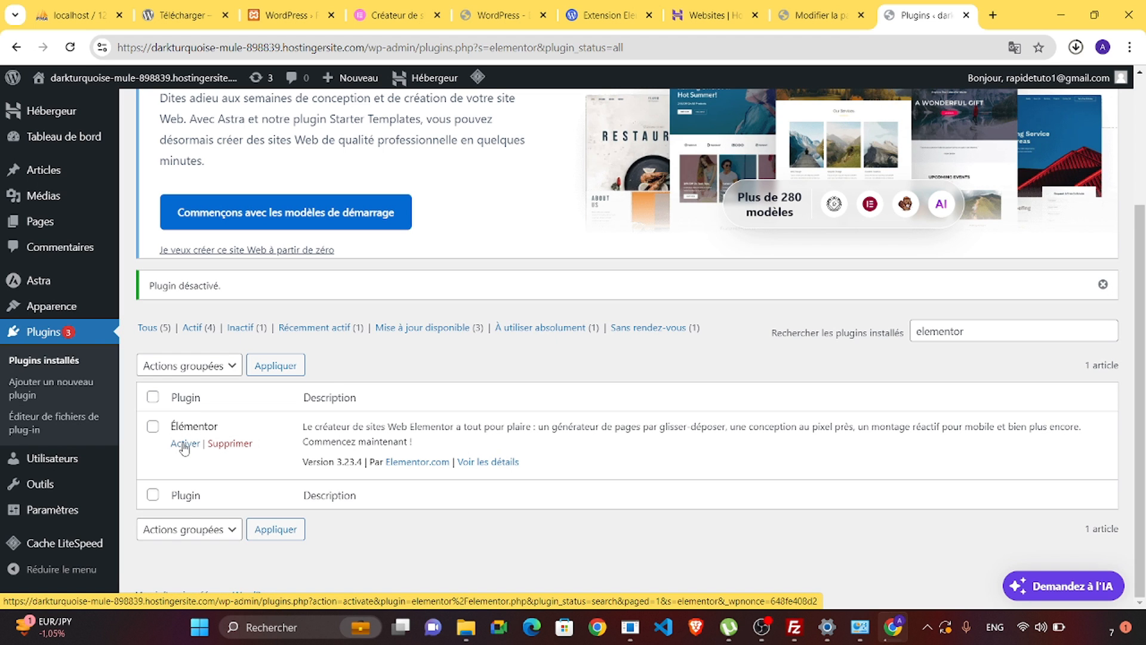
- Activate the Elementor plugin among the installed plugins of the Hostinger-hosted WordPress site
click(184, 444)
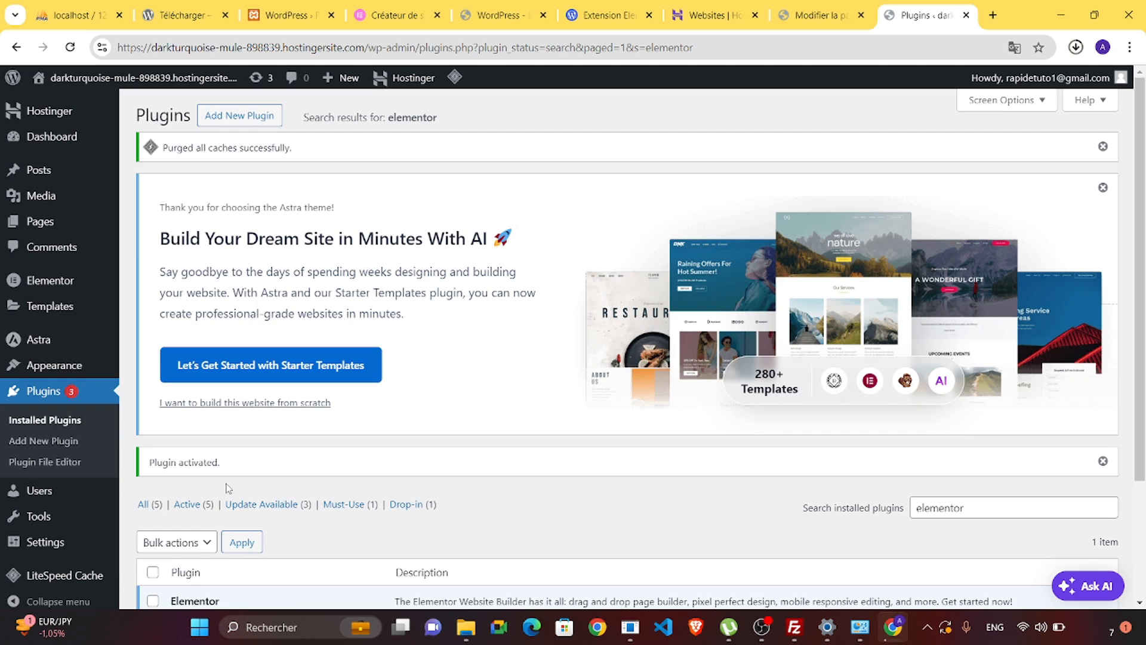
scroll(228, 487, down, 1)
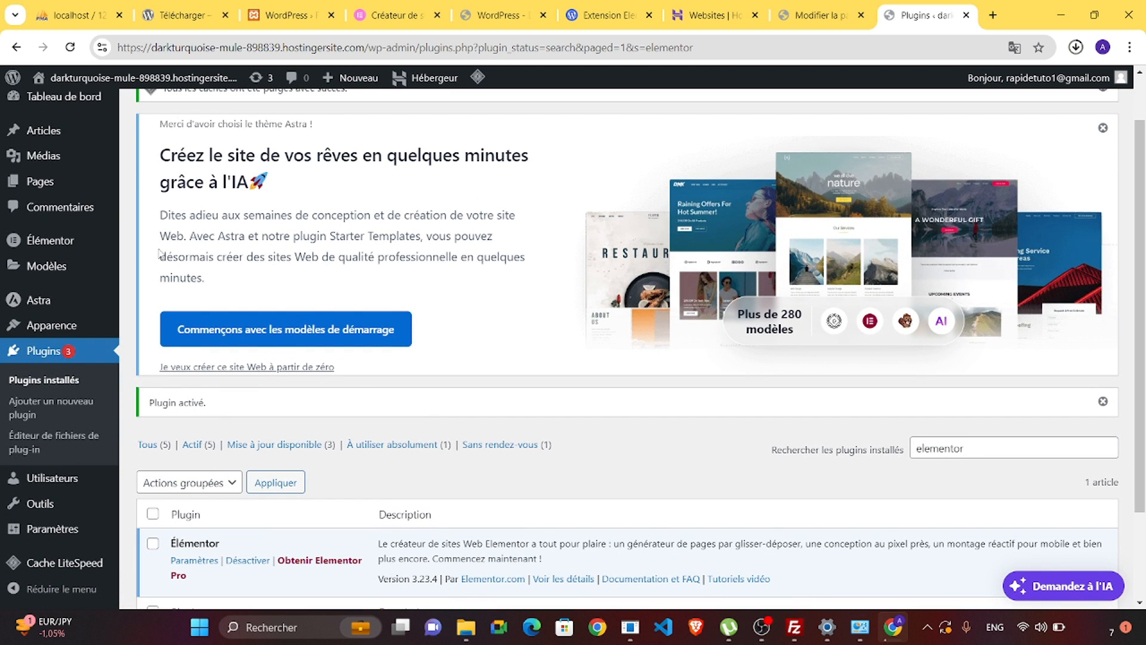
- Go to the site's pages and add a new page titled "Site Avec Elementor"
click(42, 182)
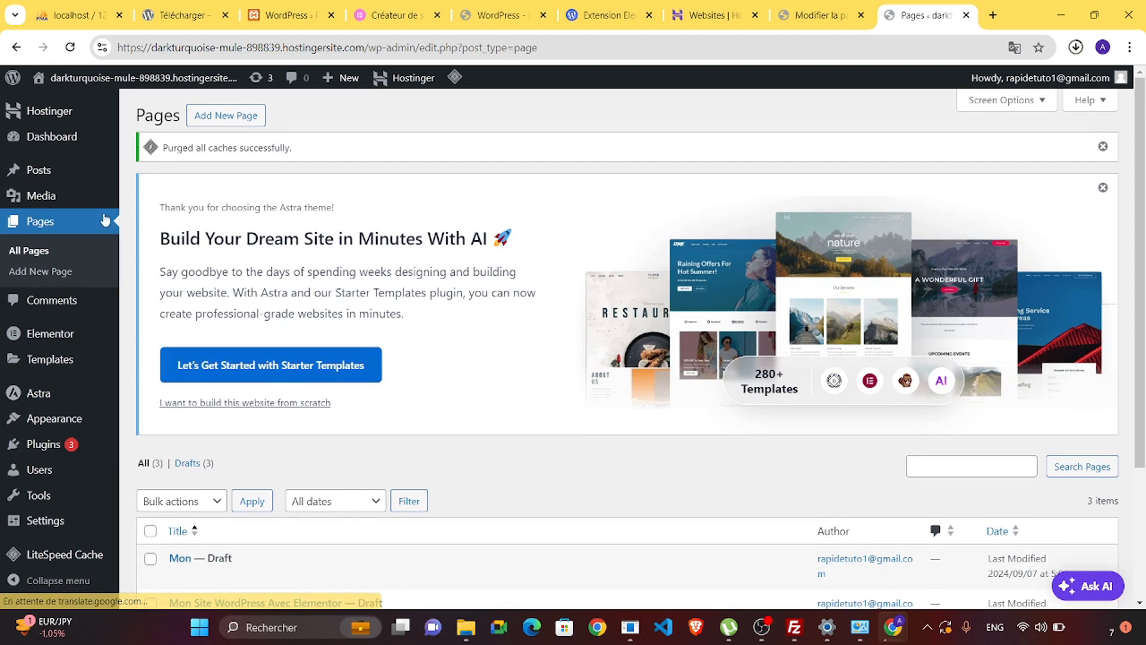
scroll(283, 394, down, 1)
scroll(282, 392, down, 1)
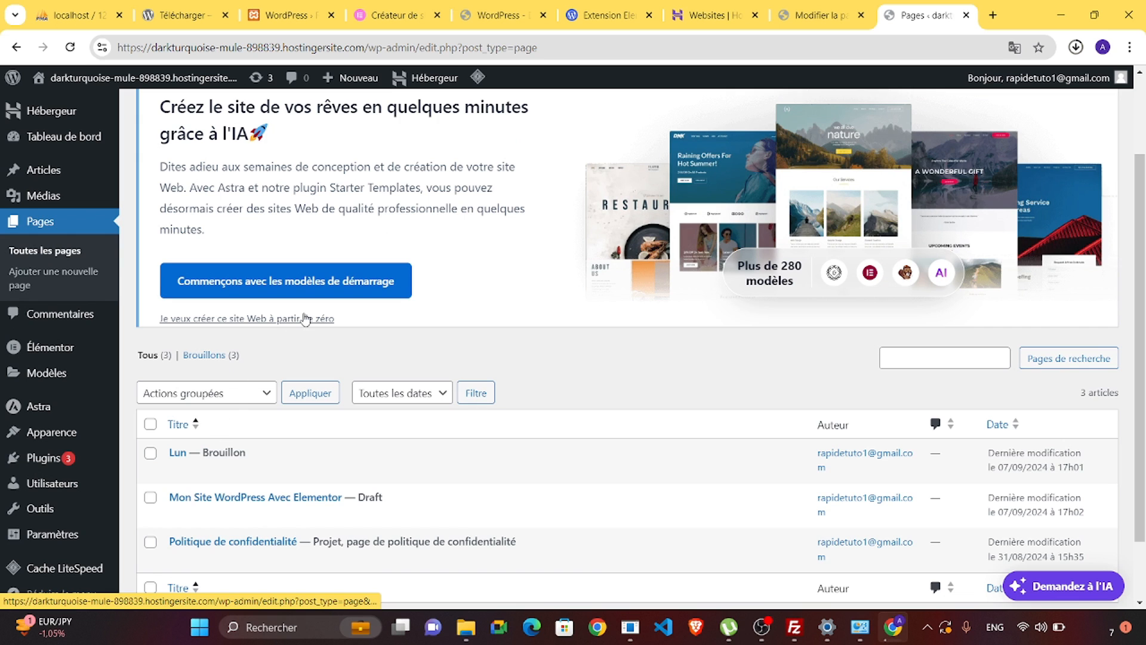
scroll(407, 391, up, 2)
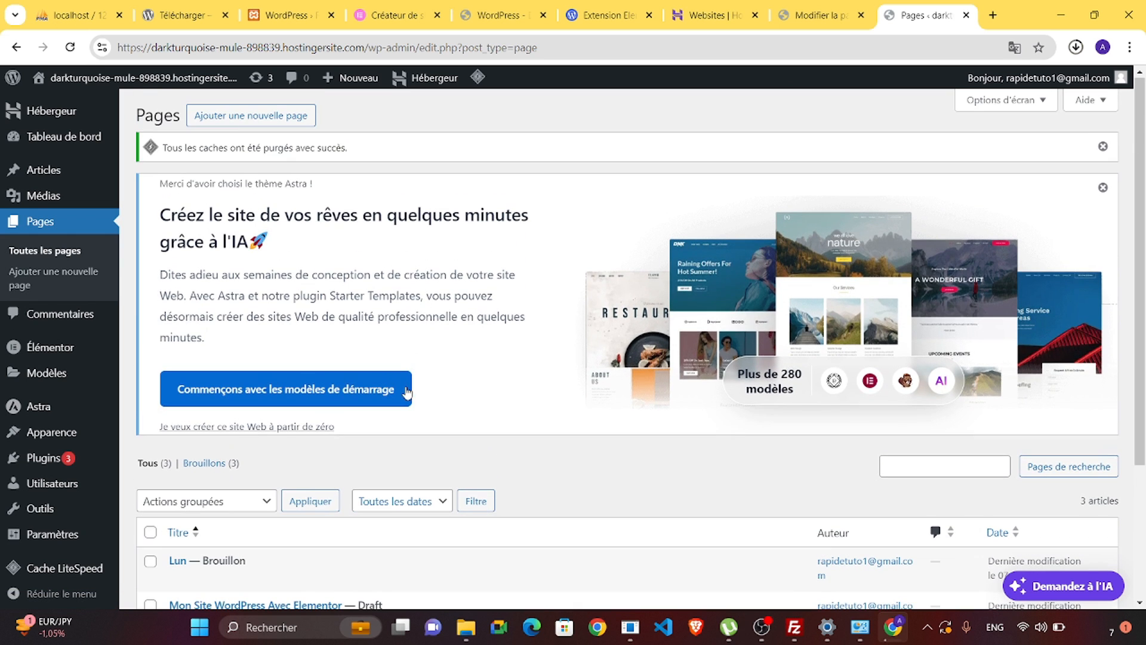
click(251, 119)
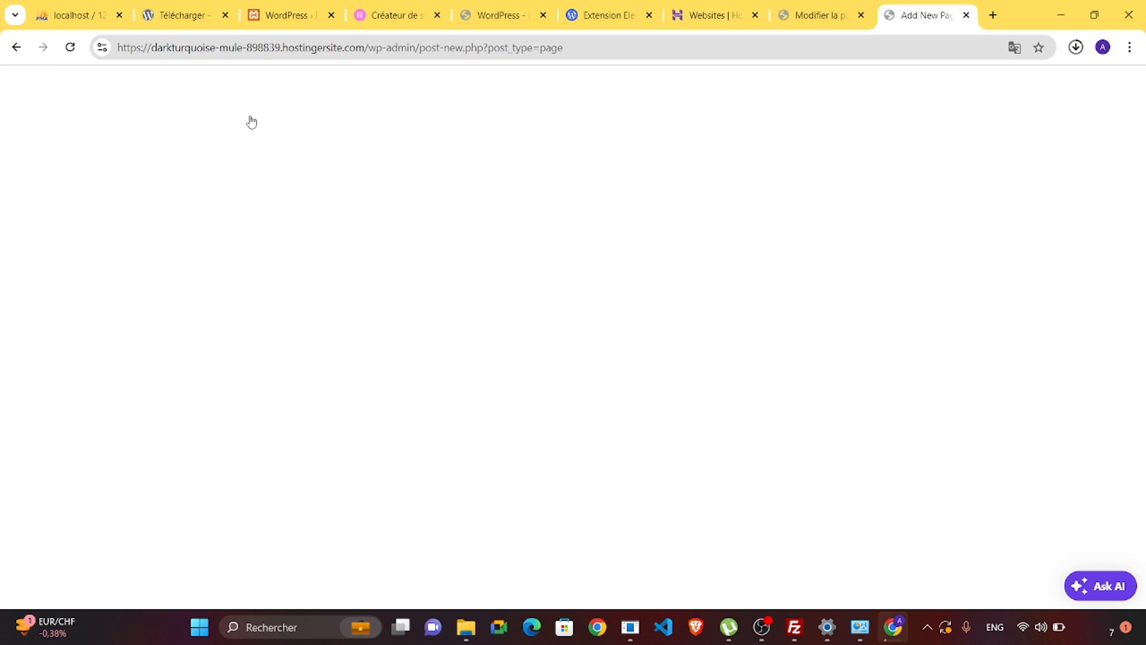
click(203, 255)
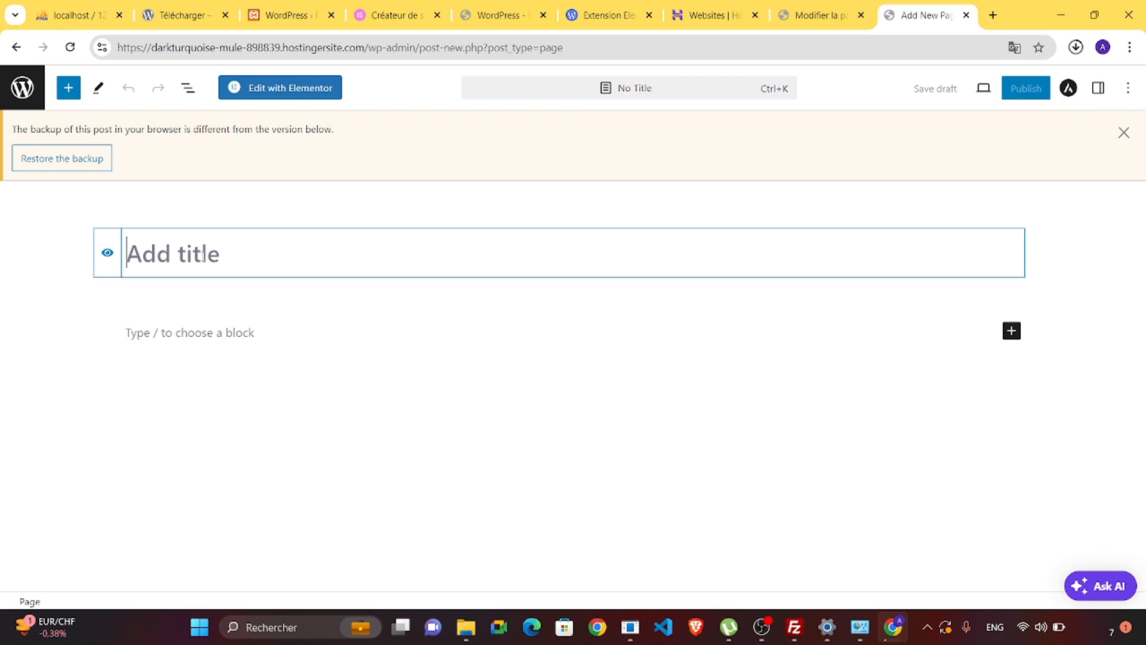
text(s)
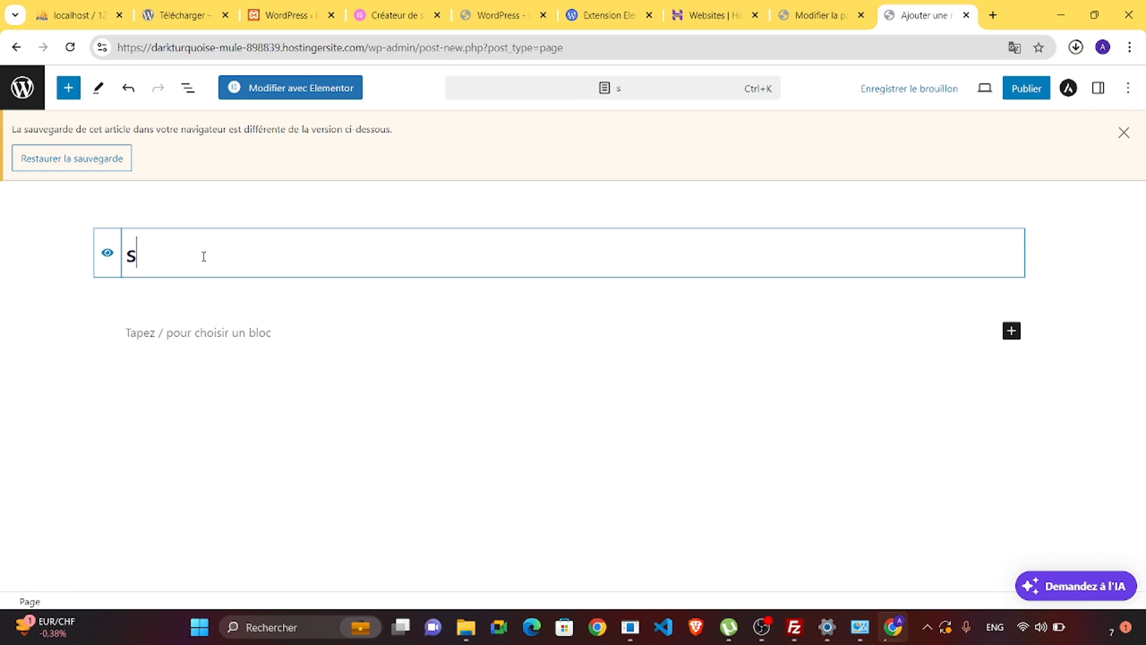
key(BackSpace)
text(Site)
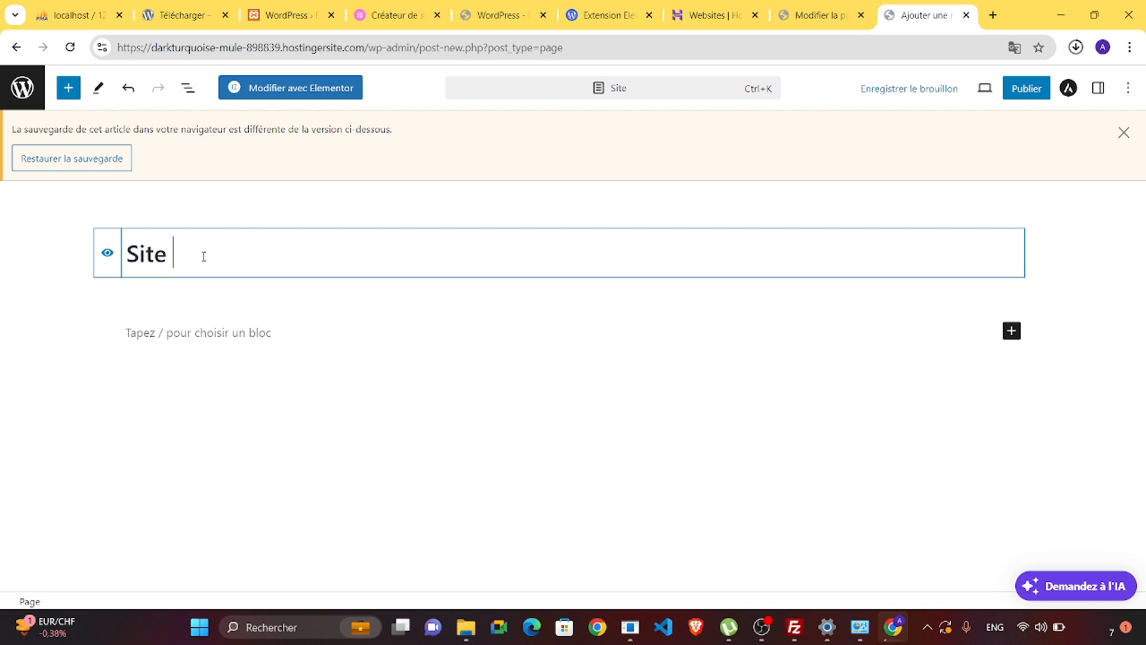
text( Avec Elementor)
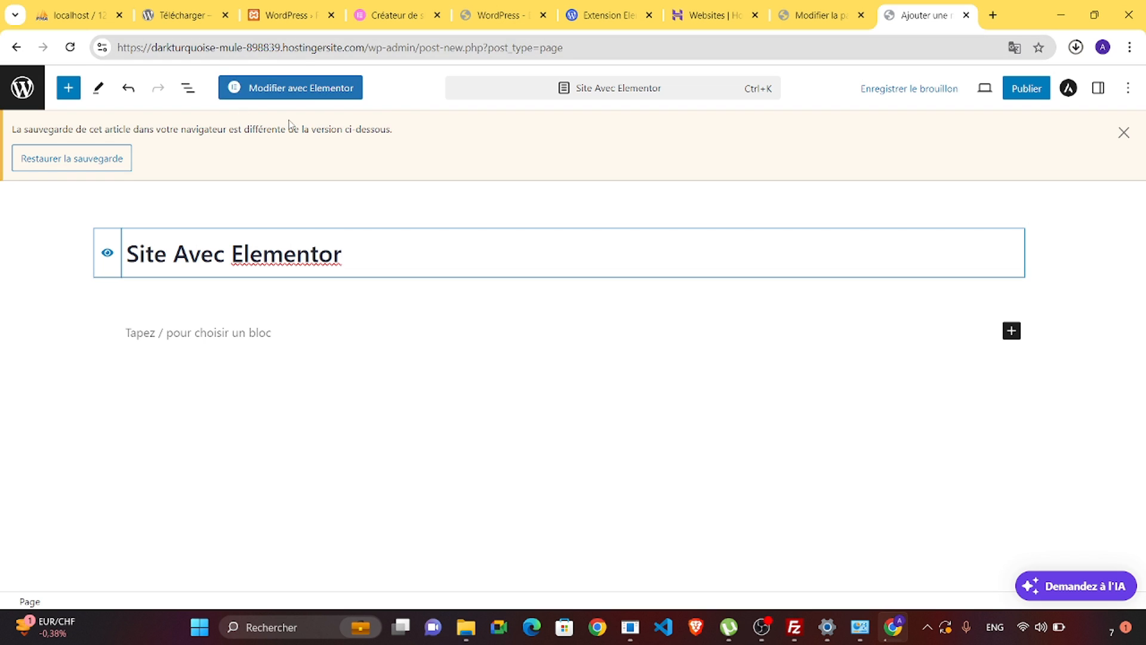
- Open the new page in the Elementor editor and dismiss the notification about the AI features
click(294, 89)
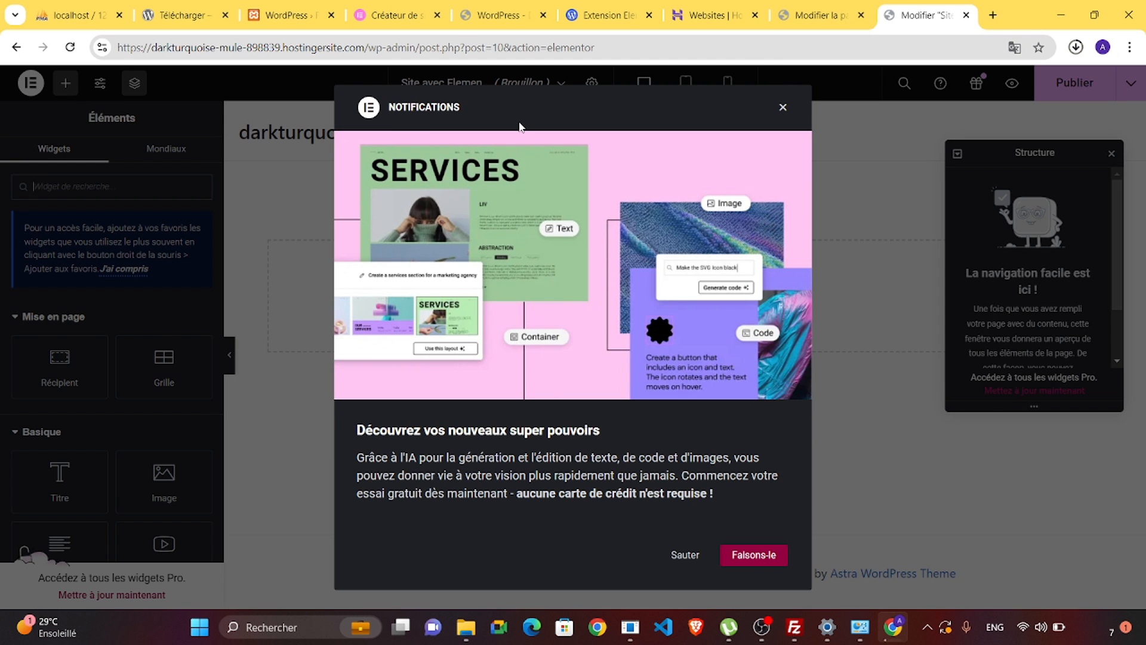
click(783, 108)
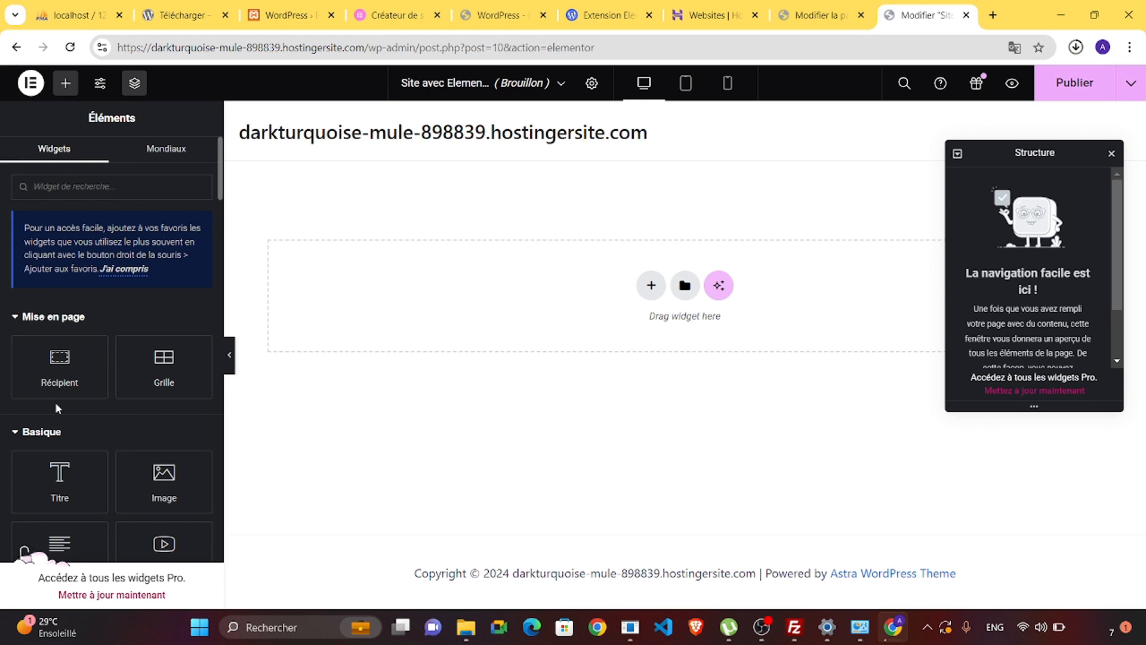
- Add a heading (Titre) widget to the empty page area and replace its placeholder text with "Site Avec Elementor"
scroll(55, 402, down, 2)
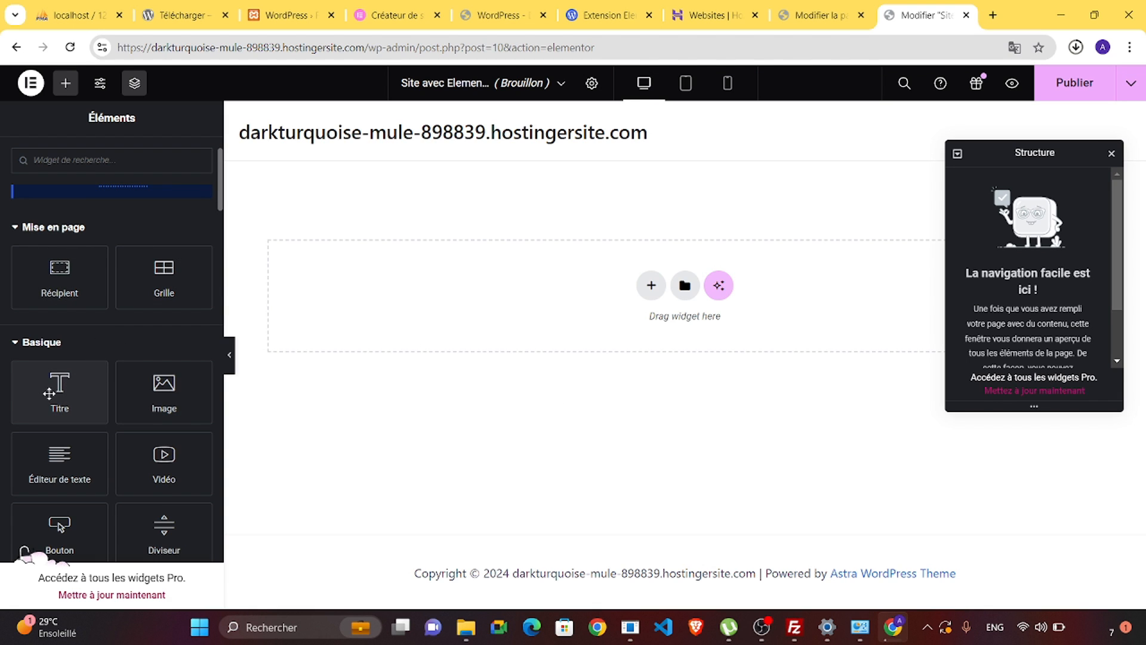
drag(53, 394, 534, 367)
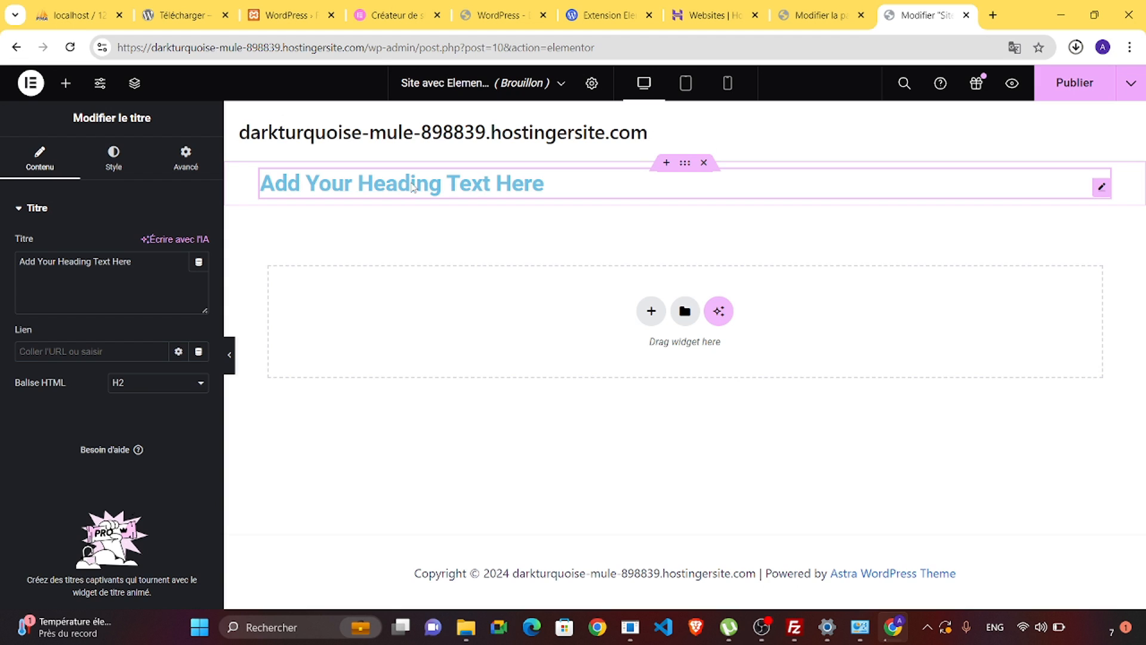
click(436, 190)
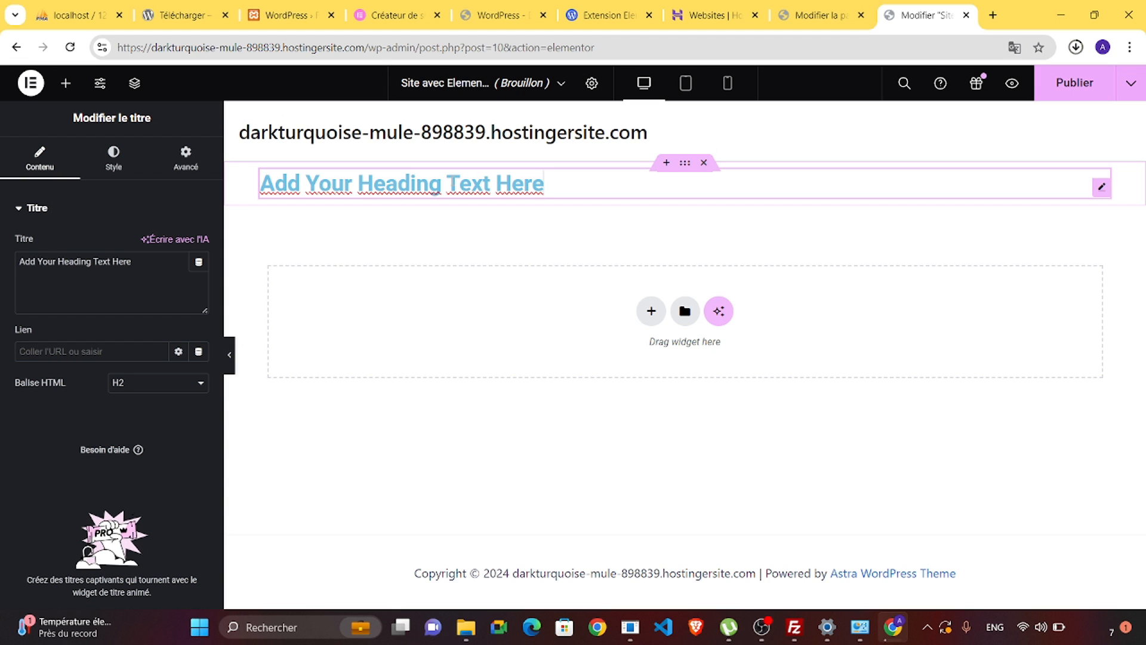
key(BackSpace)
key(BackSpace)
key(BackSpace)
key(BackSpace)
key(BackSpace)
key(BackSpace)
key(BackSpace)
key(BackSpace)
key(BackSpace)
key(BackSpace)
key(BackSpace)
key(BackSpace)
key(BackSpace)
key(BackSpace)
key(BackSpace)
key(BackSpace)
key(BackSpace)
key(BackSpace)
key(BackSpace)
key(BackSpace)
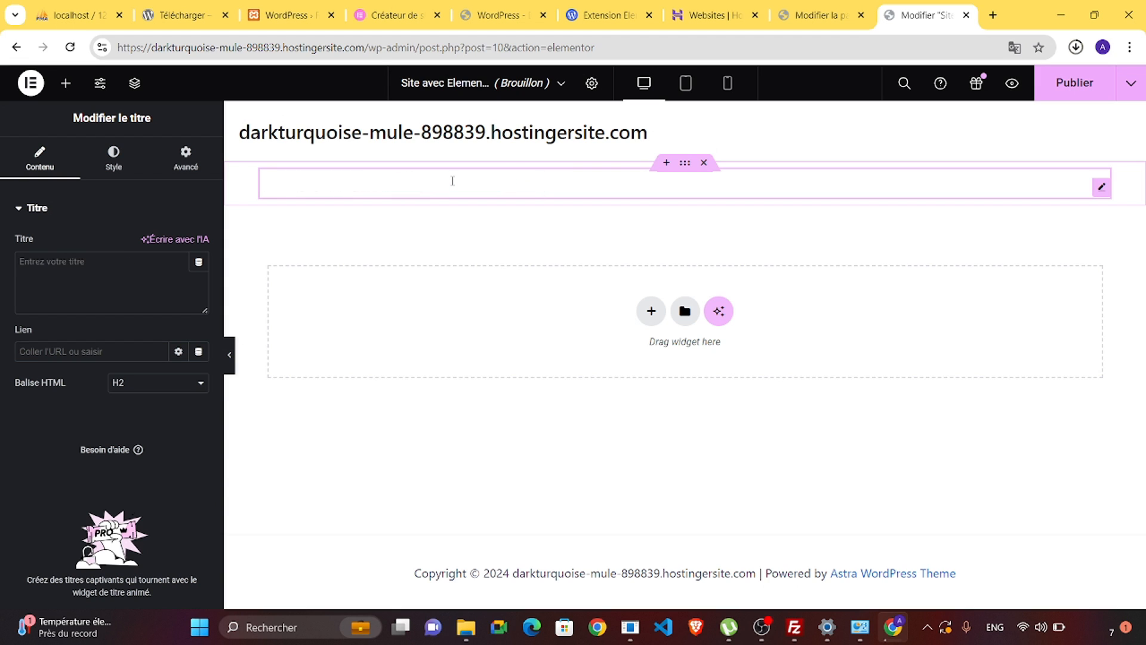
text(Site A)
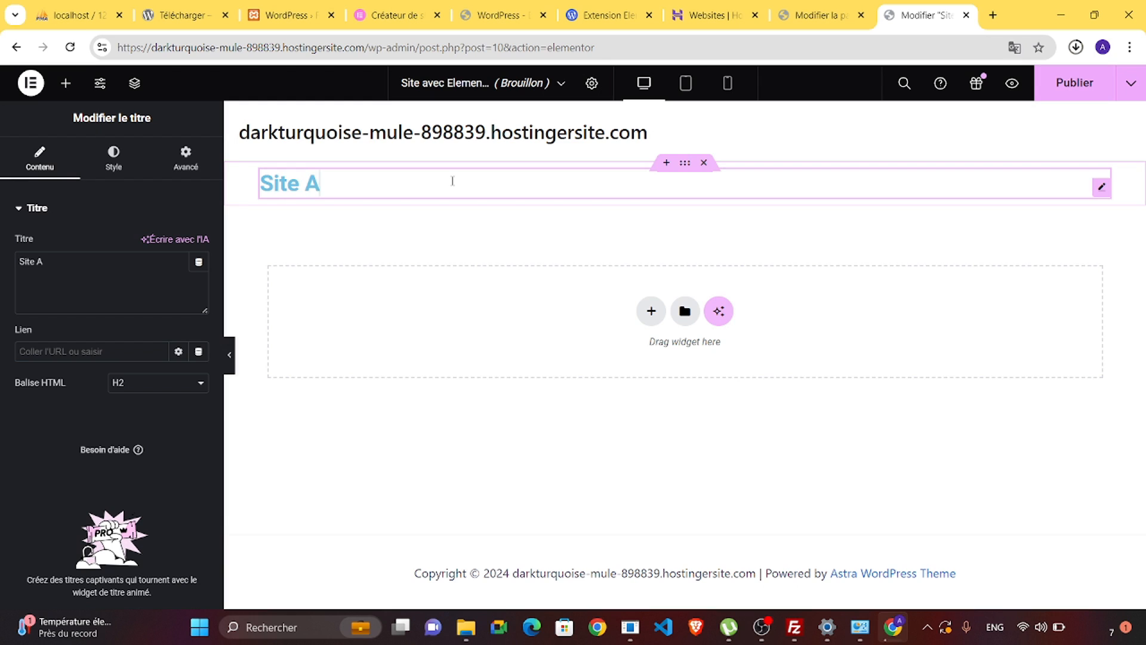
text(vec Elentor)
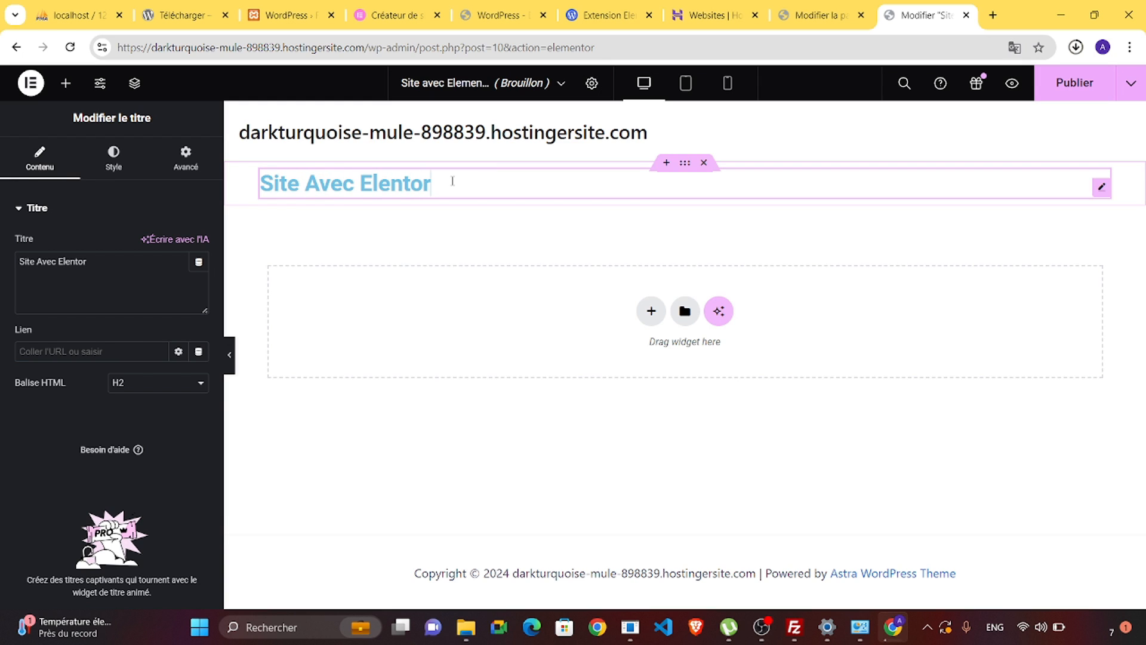
key(BackSpace)
key(BackSpace)
key(BackSpace)
key(BackSpace)
text(mentor)
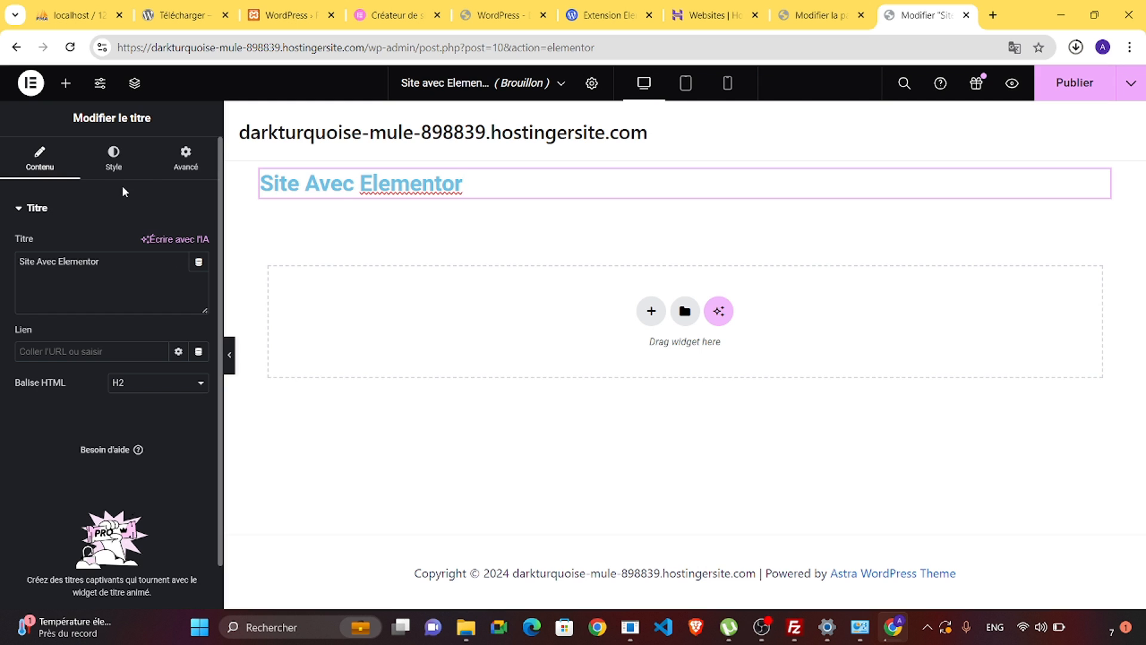
- Add a button (Bouton) widget directly below the "Site Avec Elementor" heading, keeping its default text
click(66, 88)
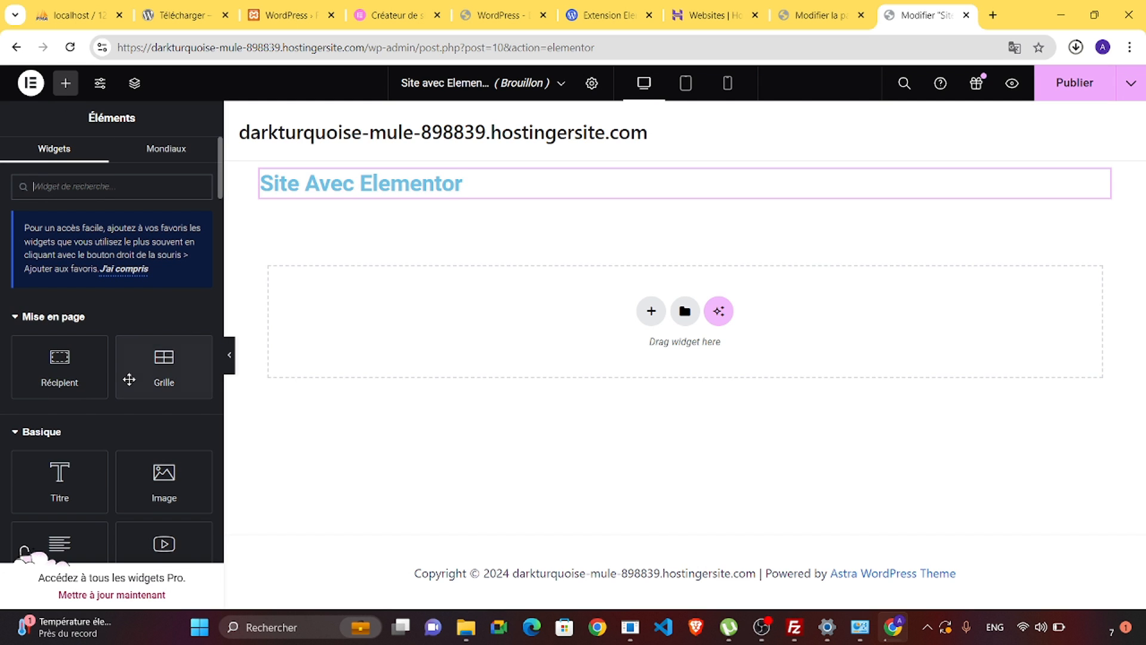
scroll(131, 385, down, 1)
scroll(131, 385, down, 3)
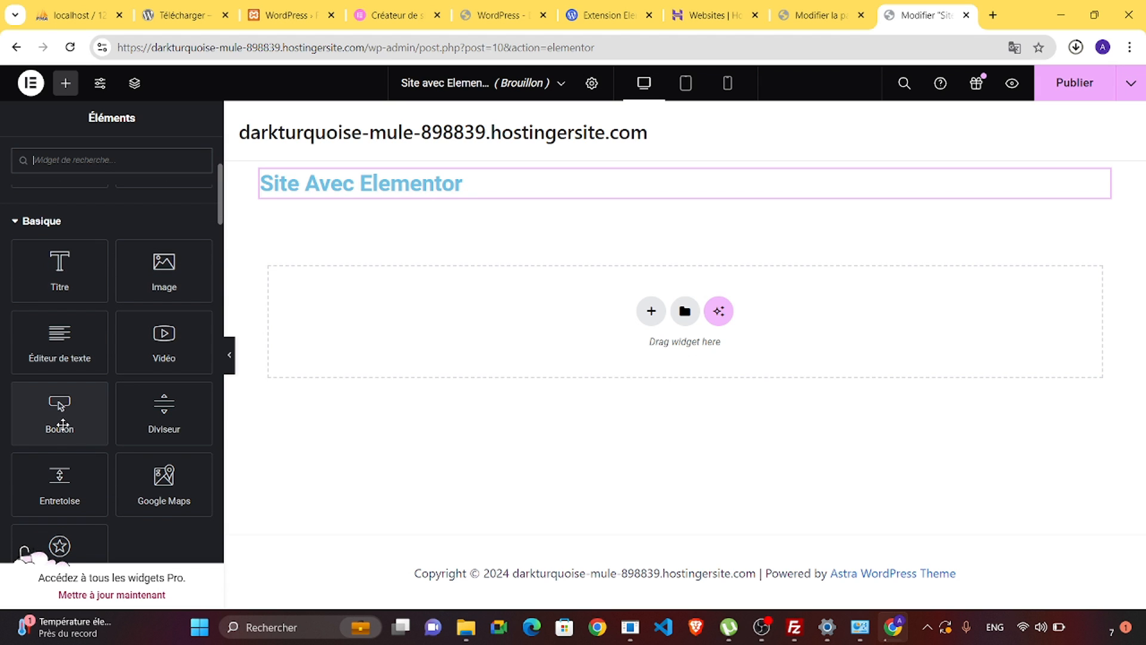
drag(63, 425, 323, 256)
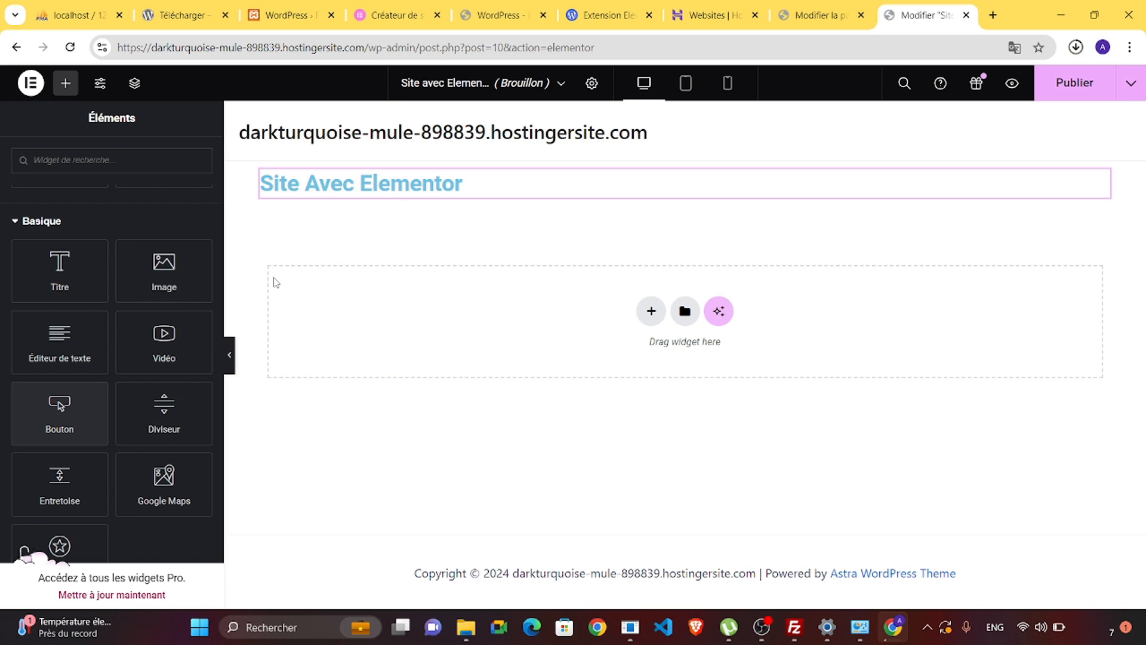
drag(84, 435, 338, 310)
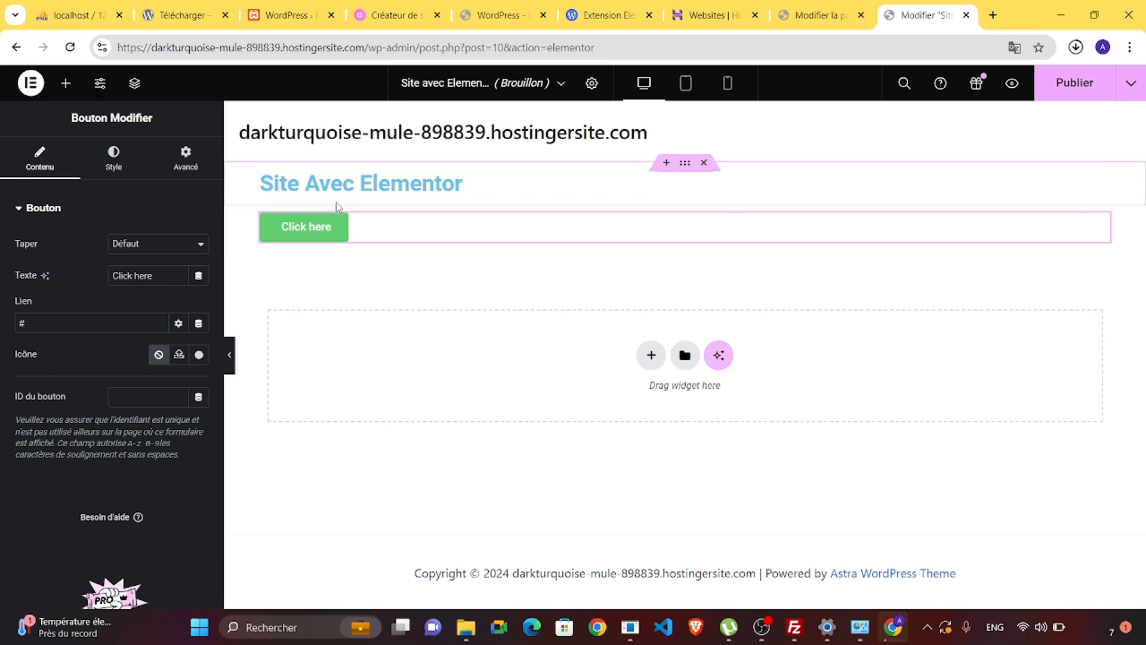
- Add an icon (Icône) widget with the default star between the heading and the "Click here" button
click(59, 88)
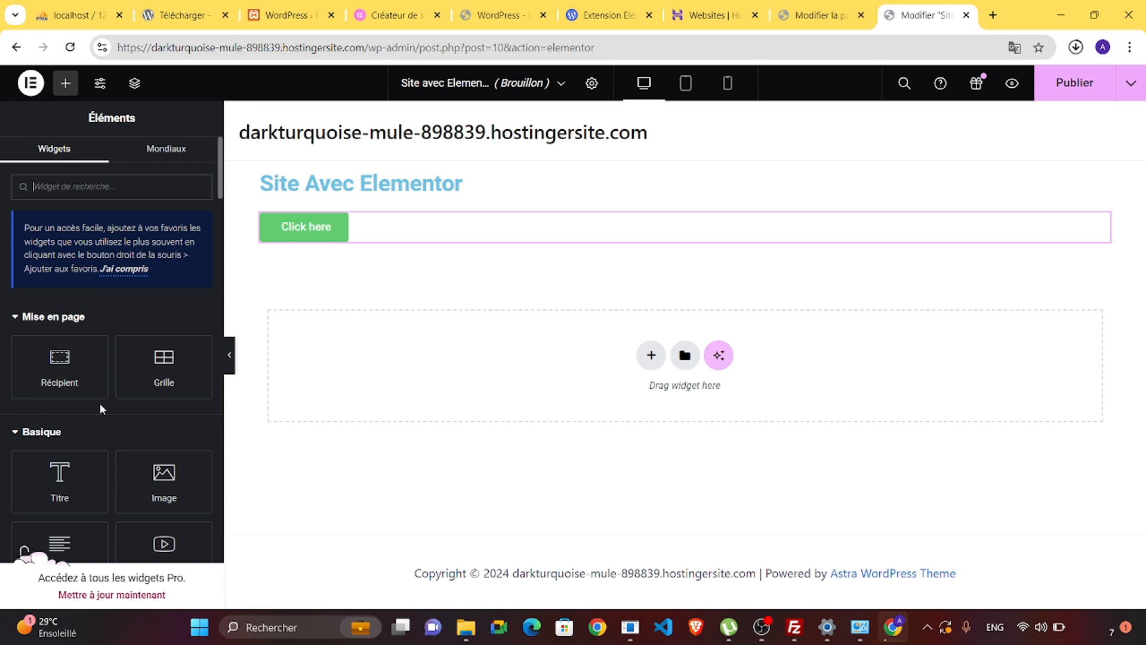
scroll(99, 403, down, 3)
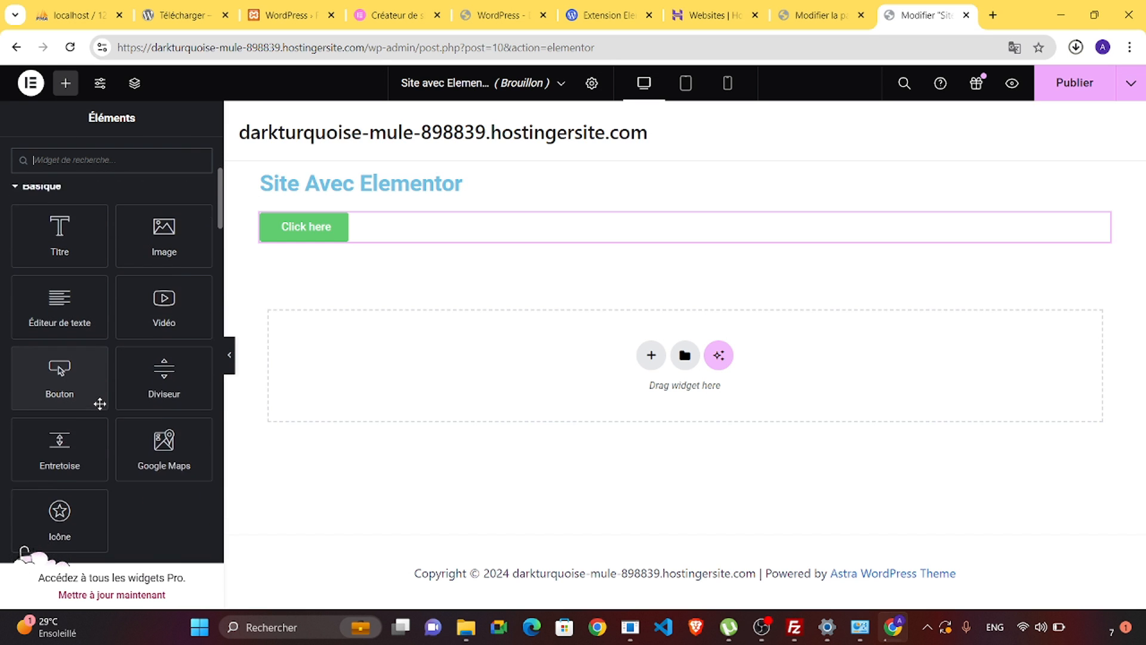
scroll(99, 403, down, 1)
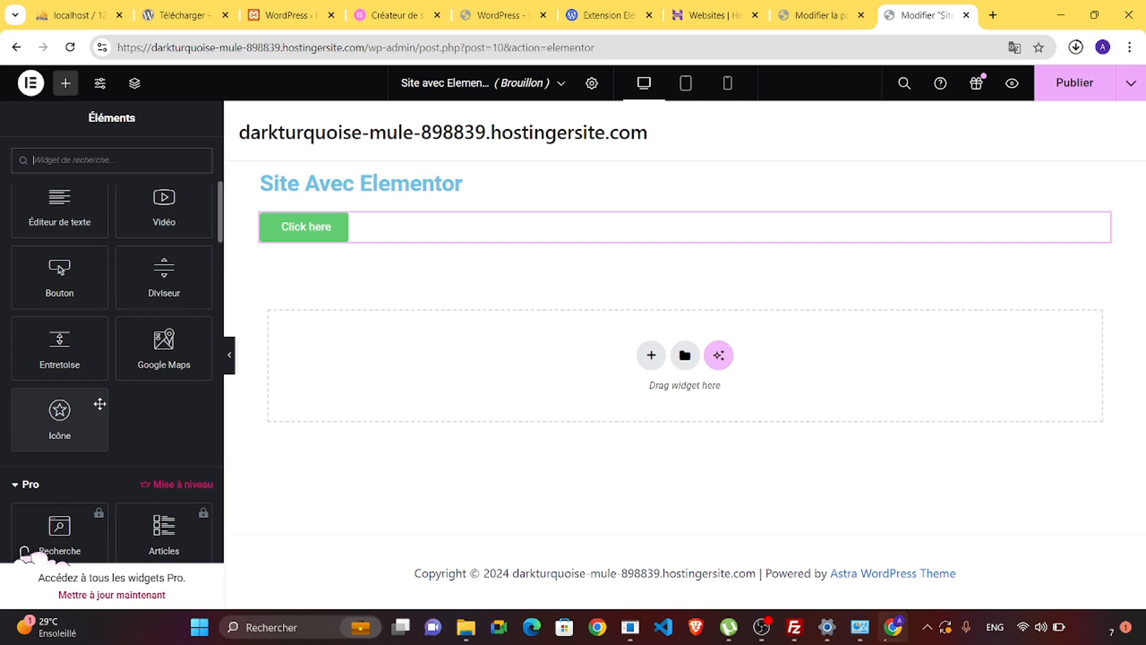
scroll(63, 436, down, 1)
scroll(65, 439, up, 1)
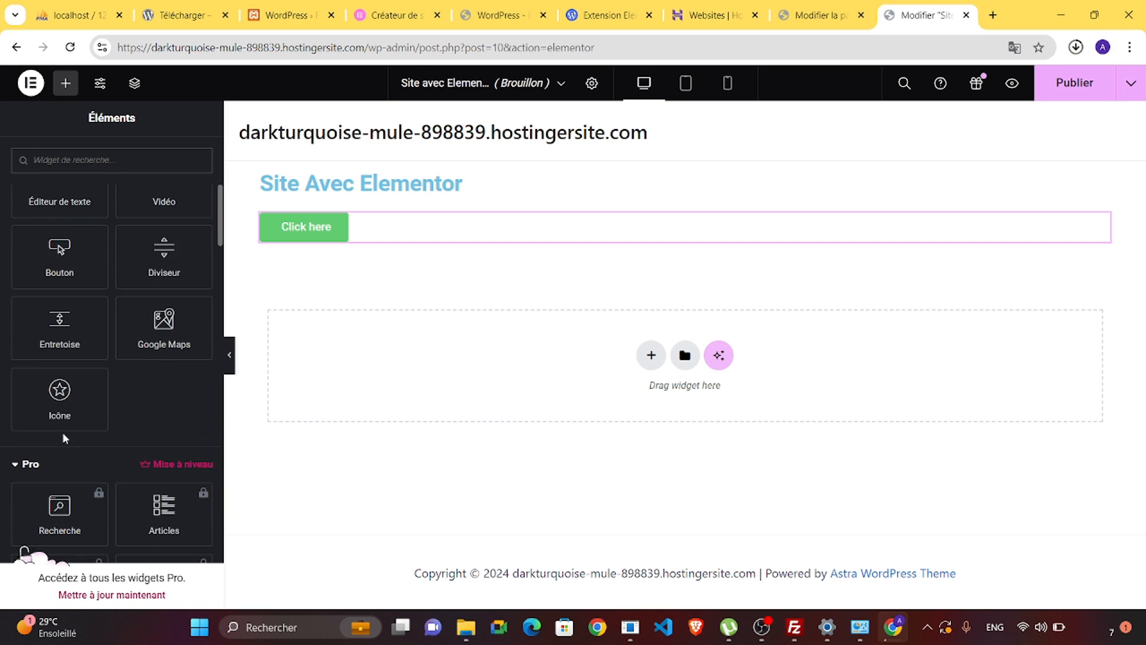
drag(62, 431, 557, 289)
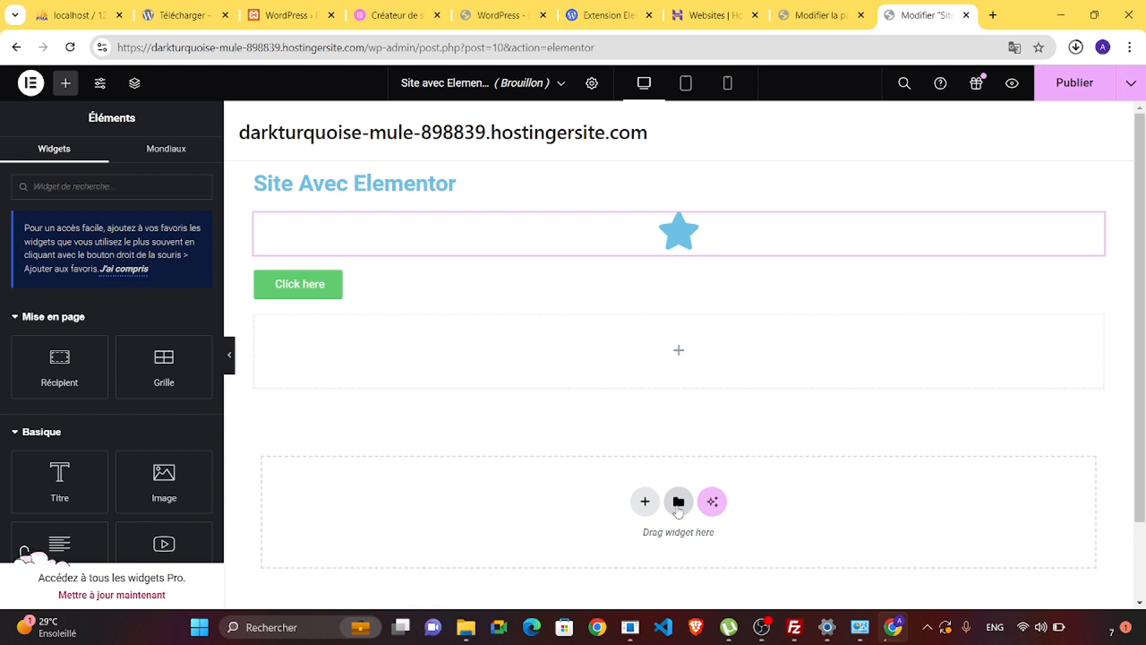
- Open the Elementor template library and look through the ready-made blocks on offer
click(678, 503)
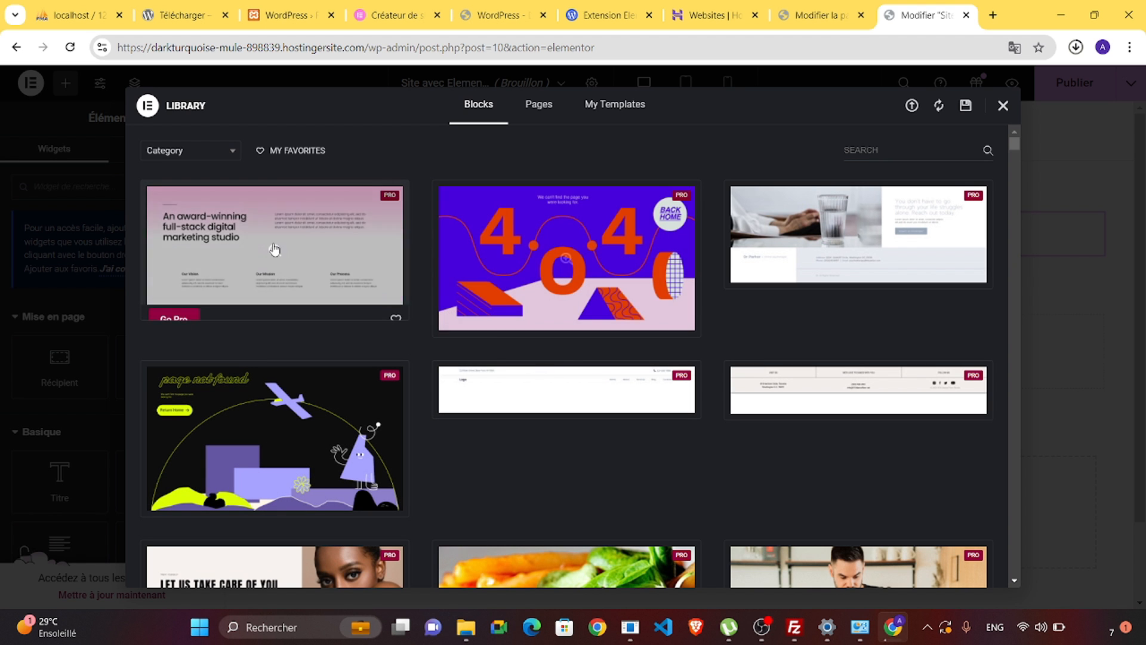
scroll(385, 456, down, 6)
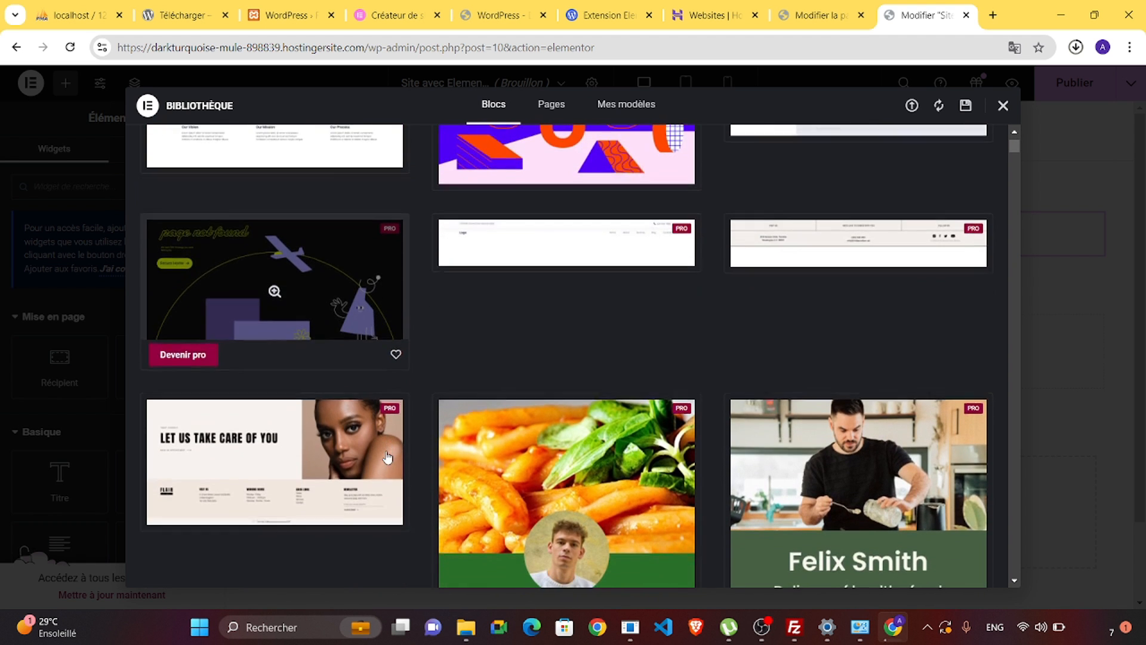
scroll(386, 452, down, 5)
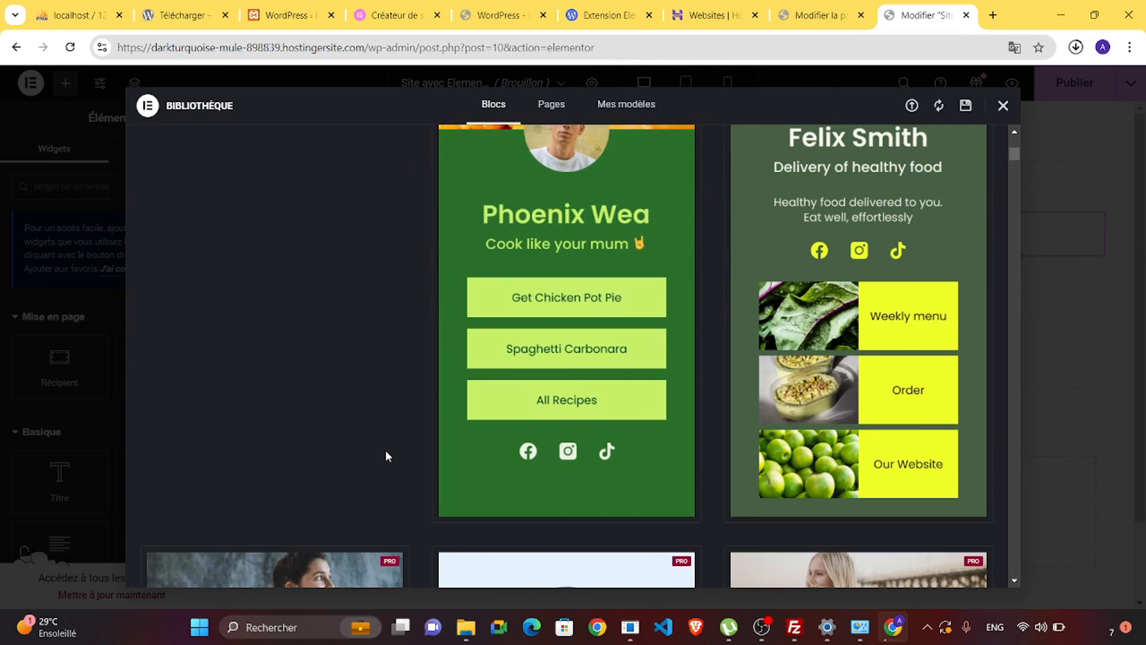
scroll(385, 454, down, 2)
scroll(385, 451, up, 8)
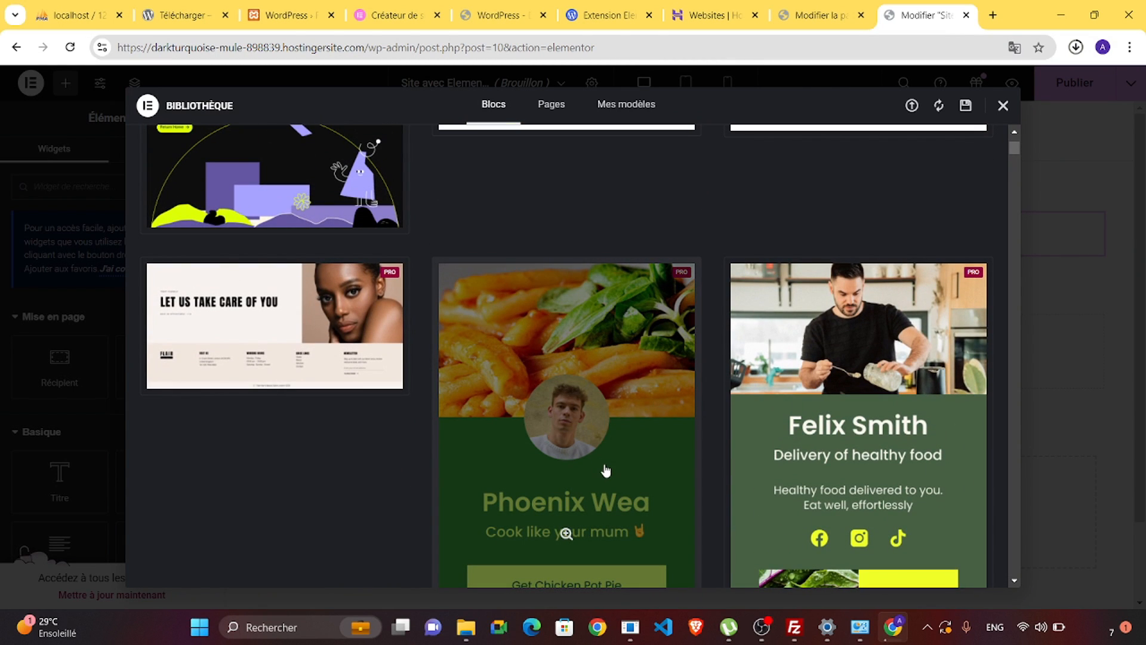
click(605, 471)
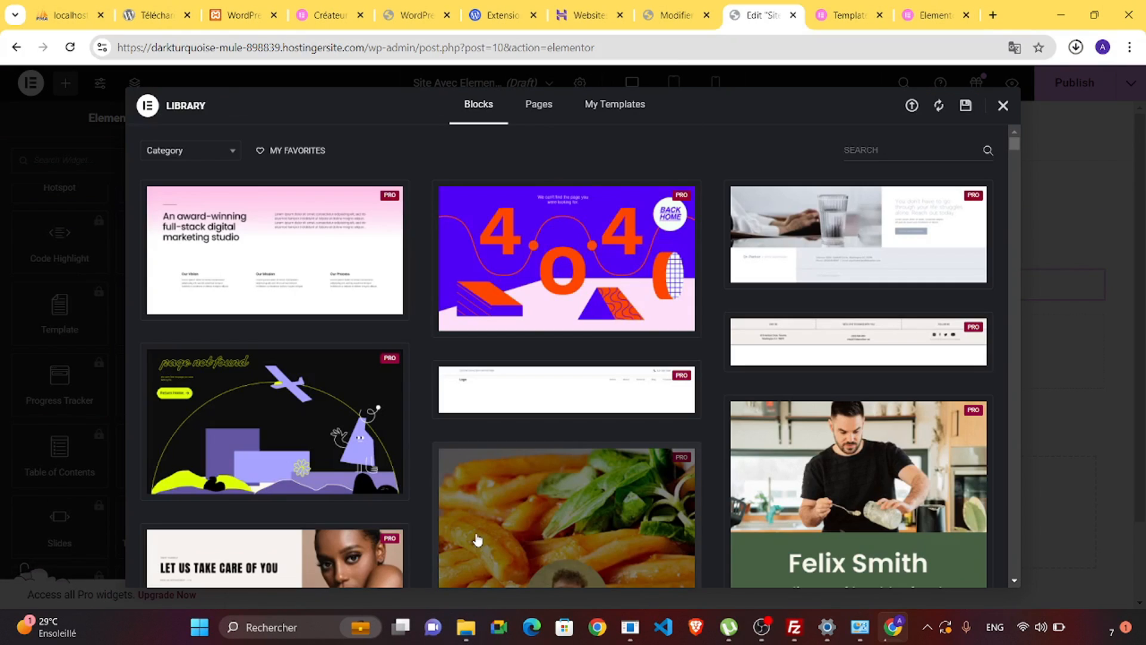
scroll(536, 367, down, 3)
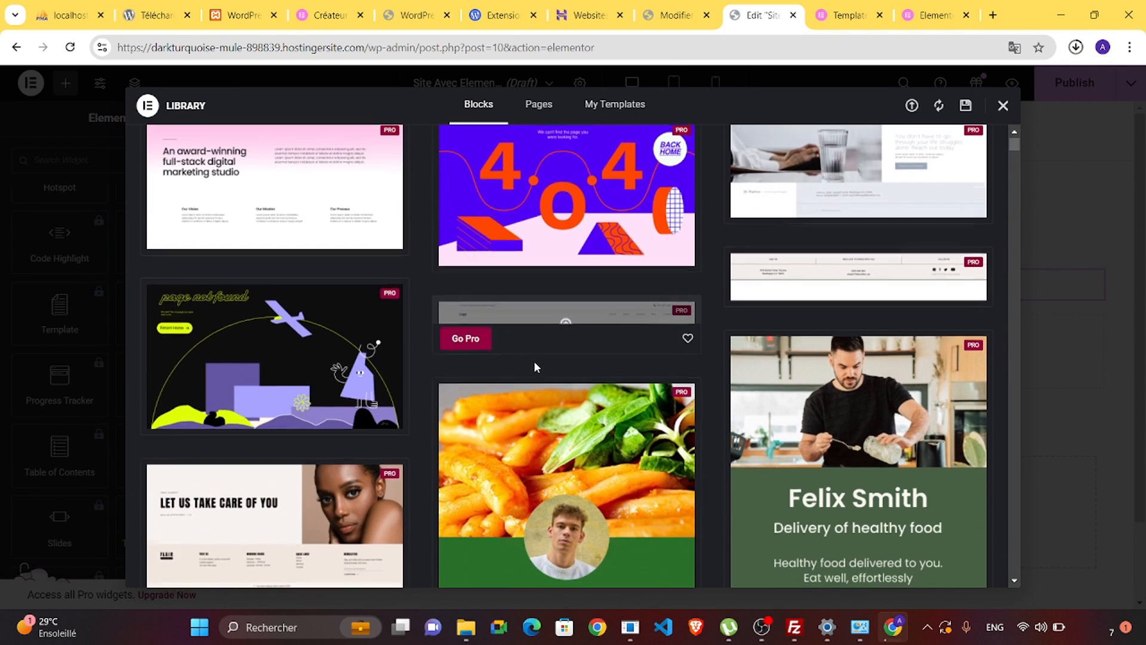
scroll(535, 364, down, 3)
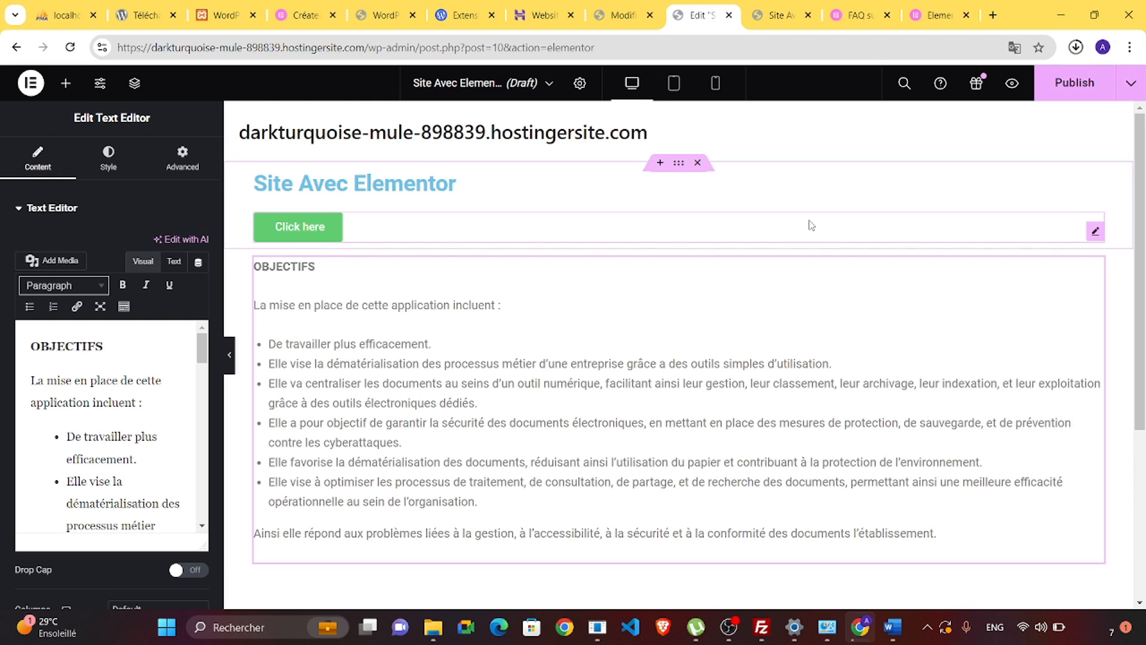
- Preview the page with its heading, button and OBJECTIFS text, return to the Elementor editor and publish the page
click(1013, 85)
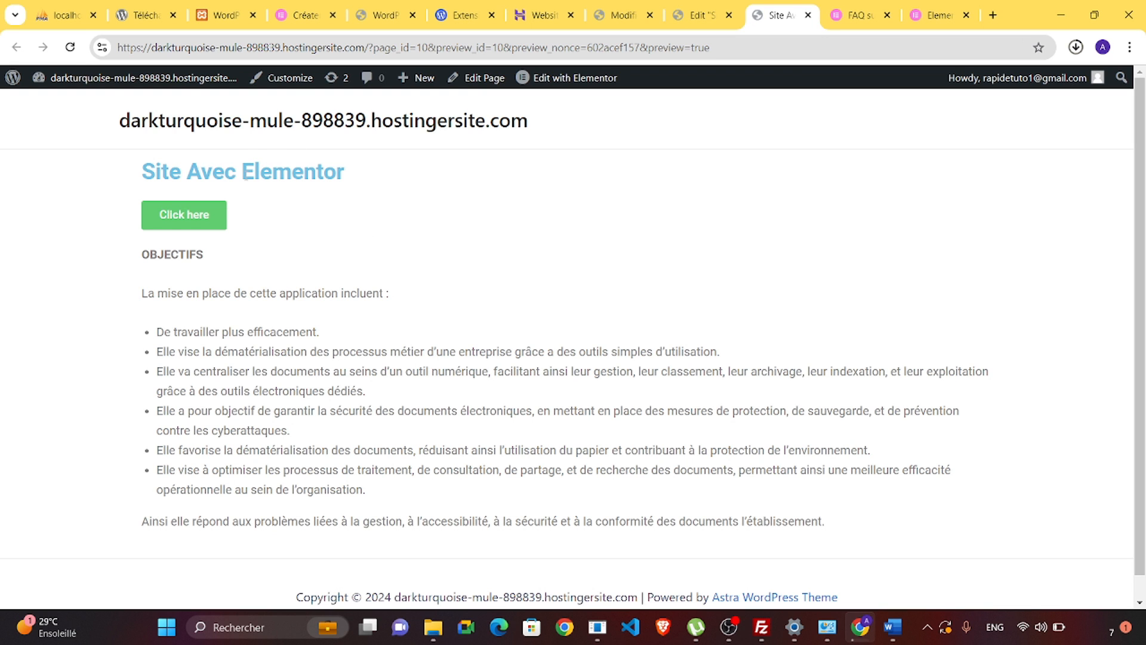
click(696, 18)
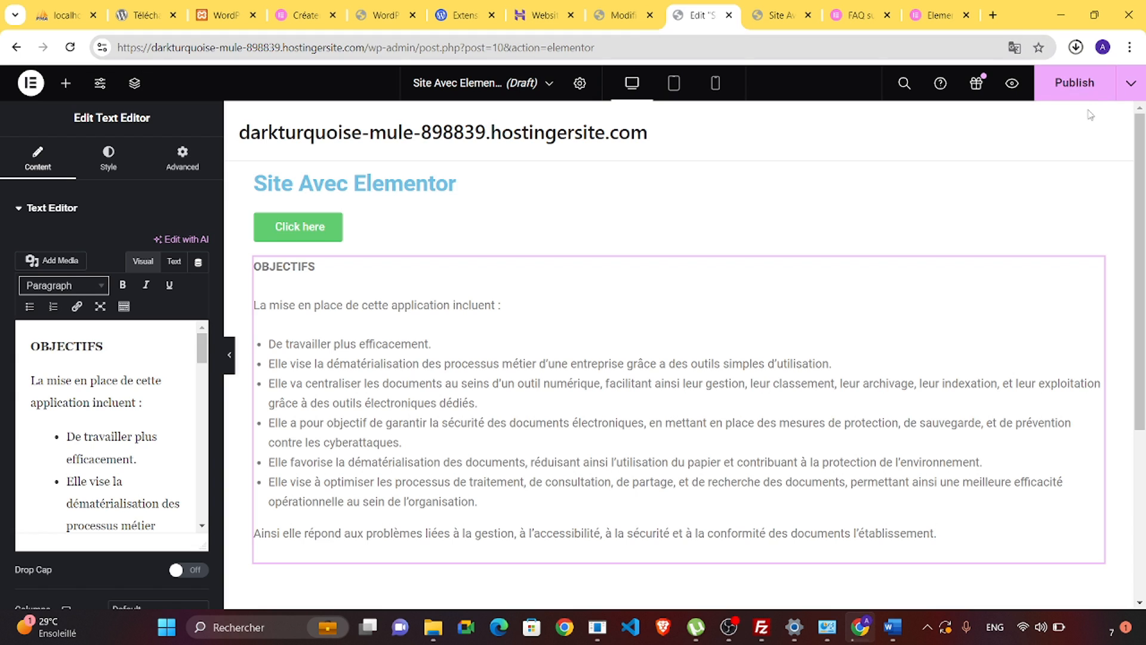
click(1078, 83)
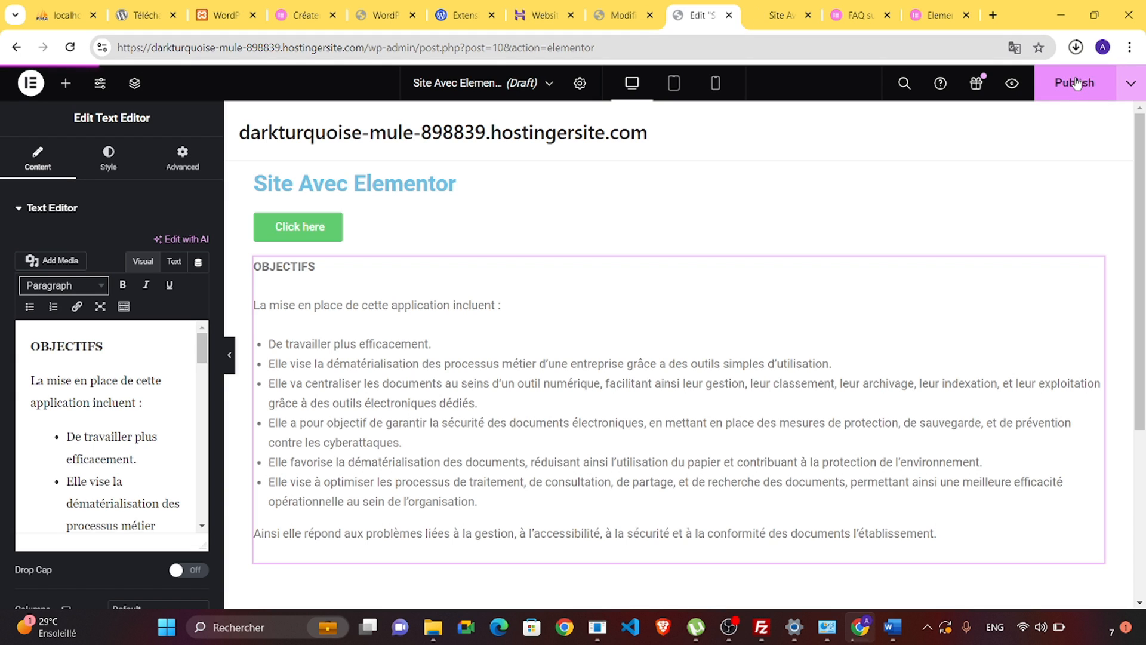